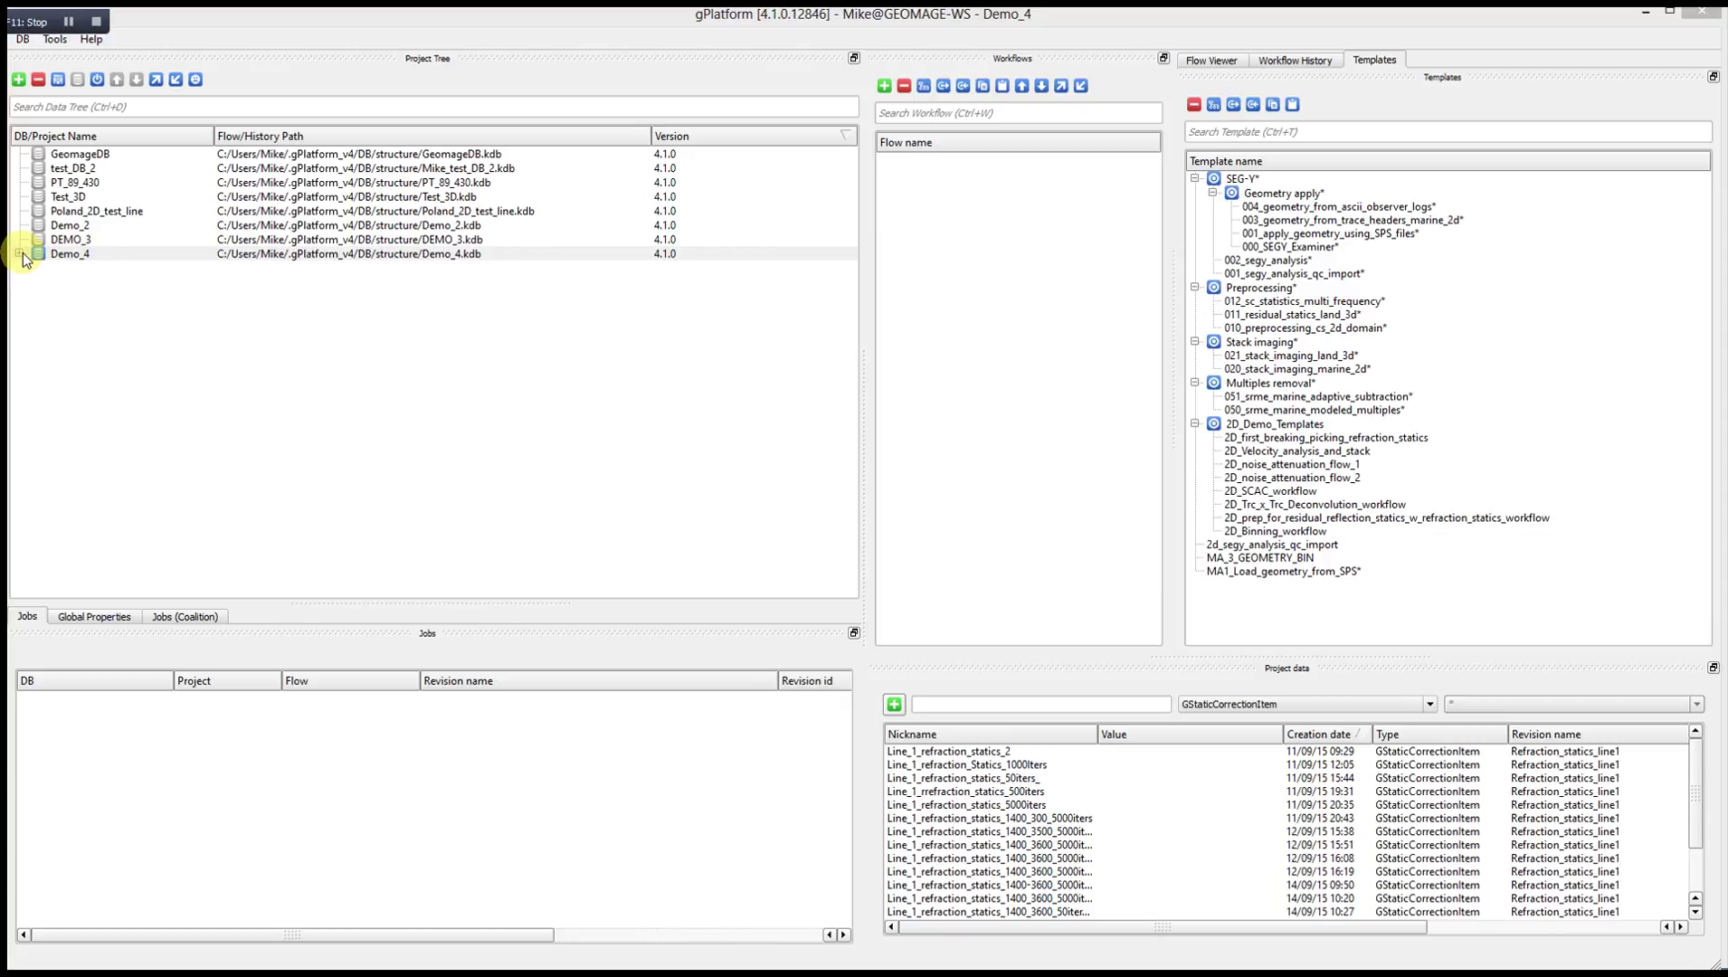
Step: Expand Demo_4 and Survey 1 to reveal Processing_step_1 and refraction_statics
{"action": "left_click", "coordinate": [21, 256]}
{"action": "left_click", "coordinate": [37, 269]}
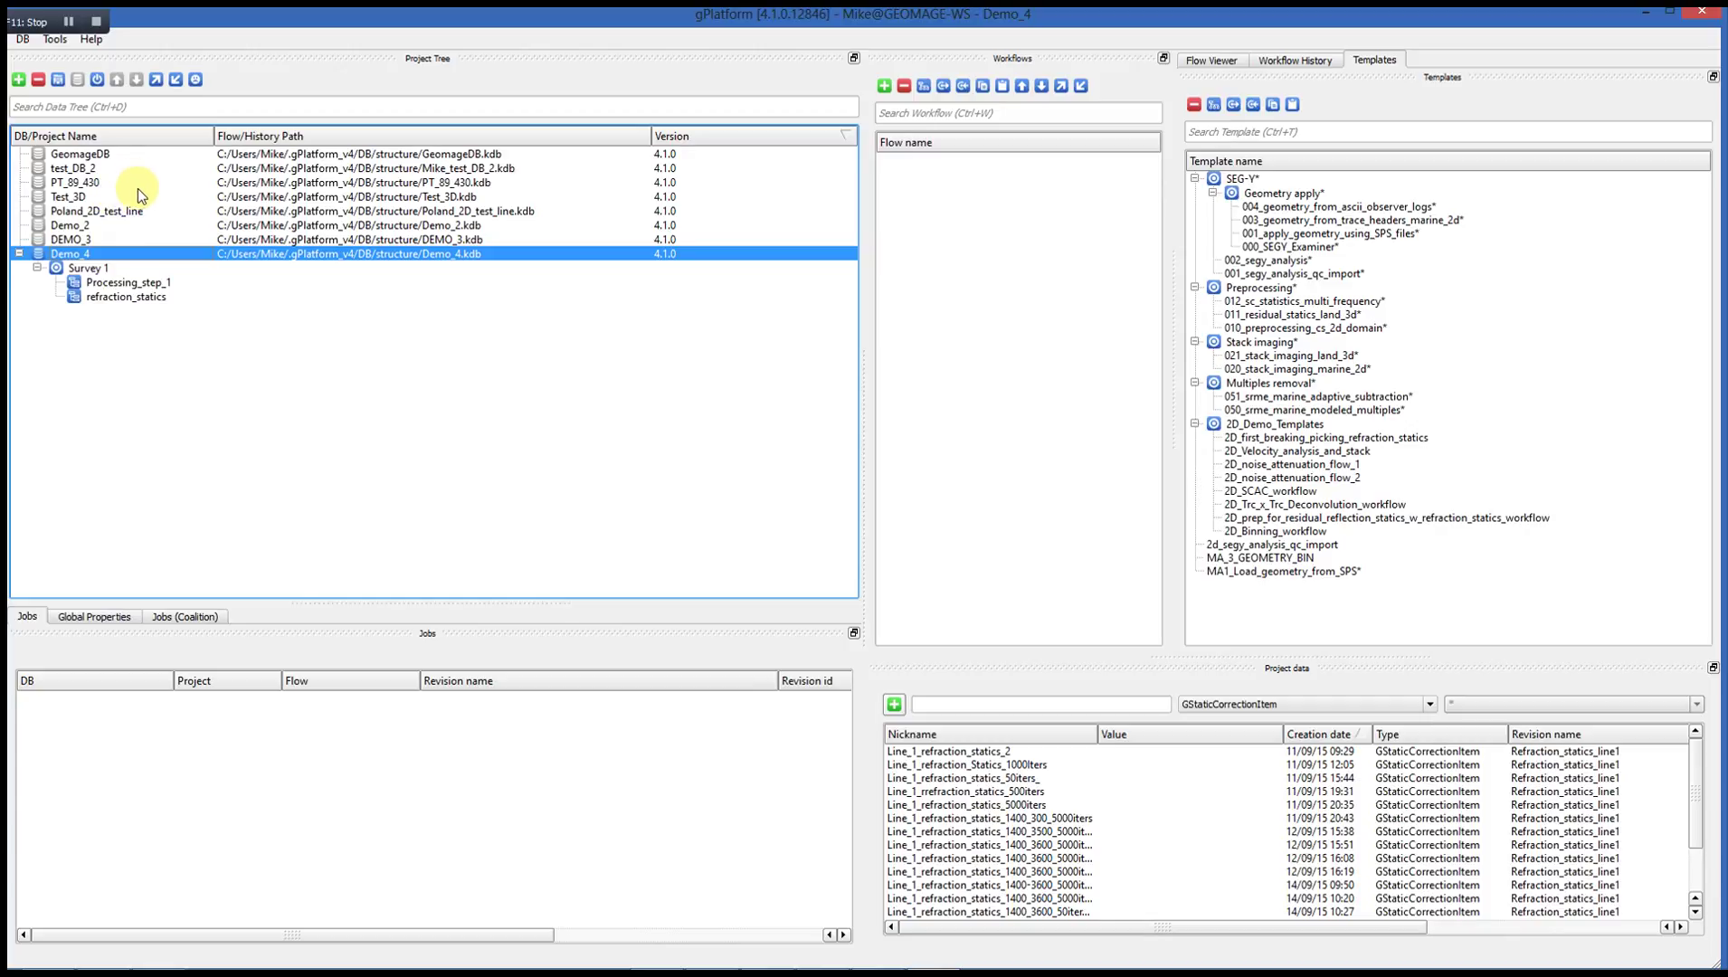
Step: Pick the SEGY_Examiner_1 workflow of Processing_step_1 and show its SEG-Y Examiner procedure in Flow Viewer
{"action": "left_click", "coordinate": [128, 284]}
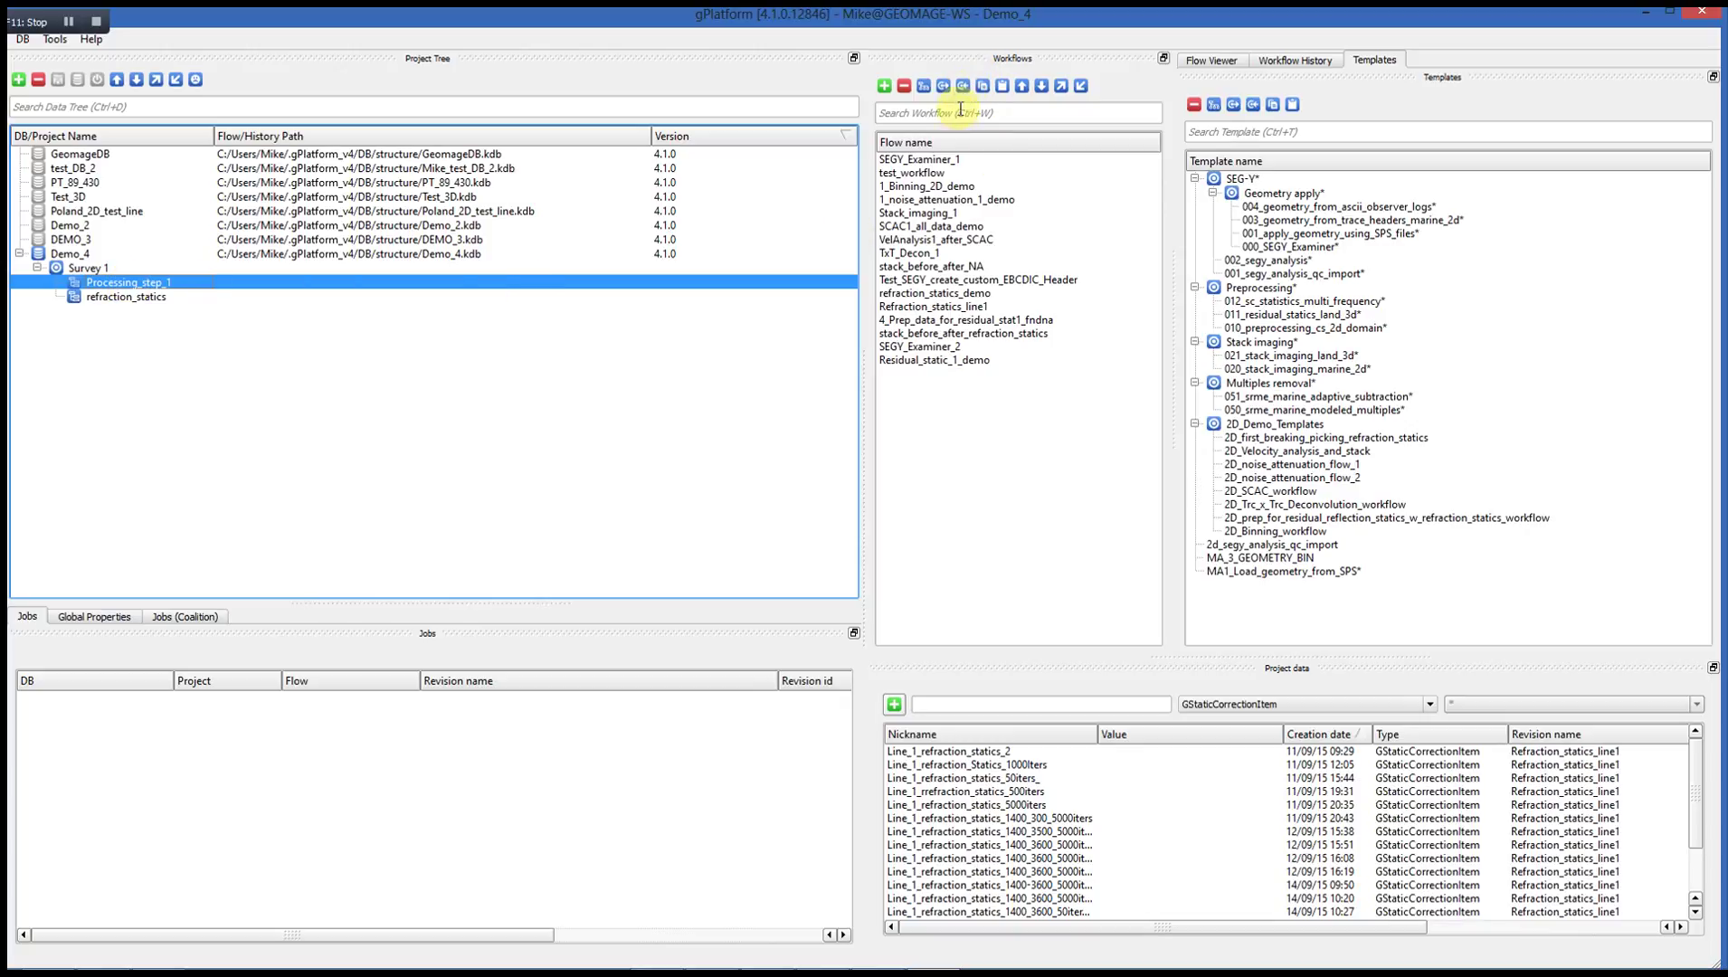
{"action": "left_click", "coordinate": [919, 160]}
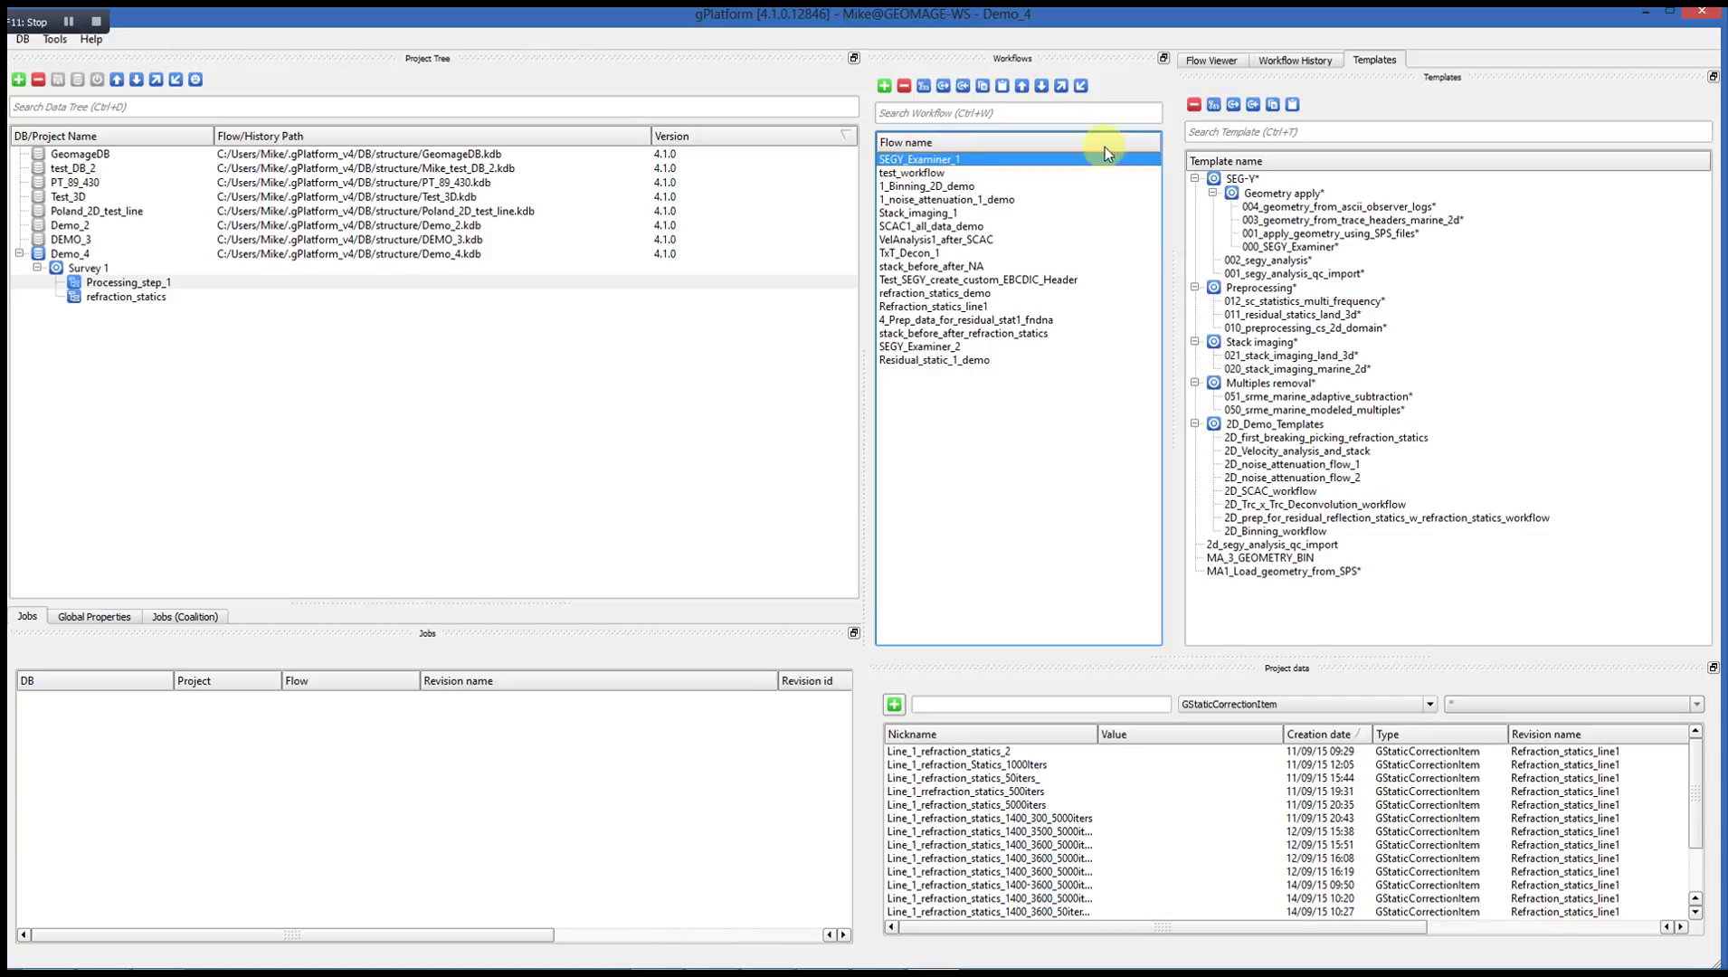
{"action": "left_click", "coordinate": [1209, 60]}
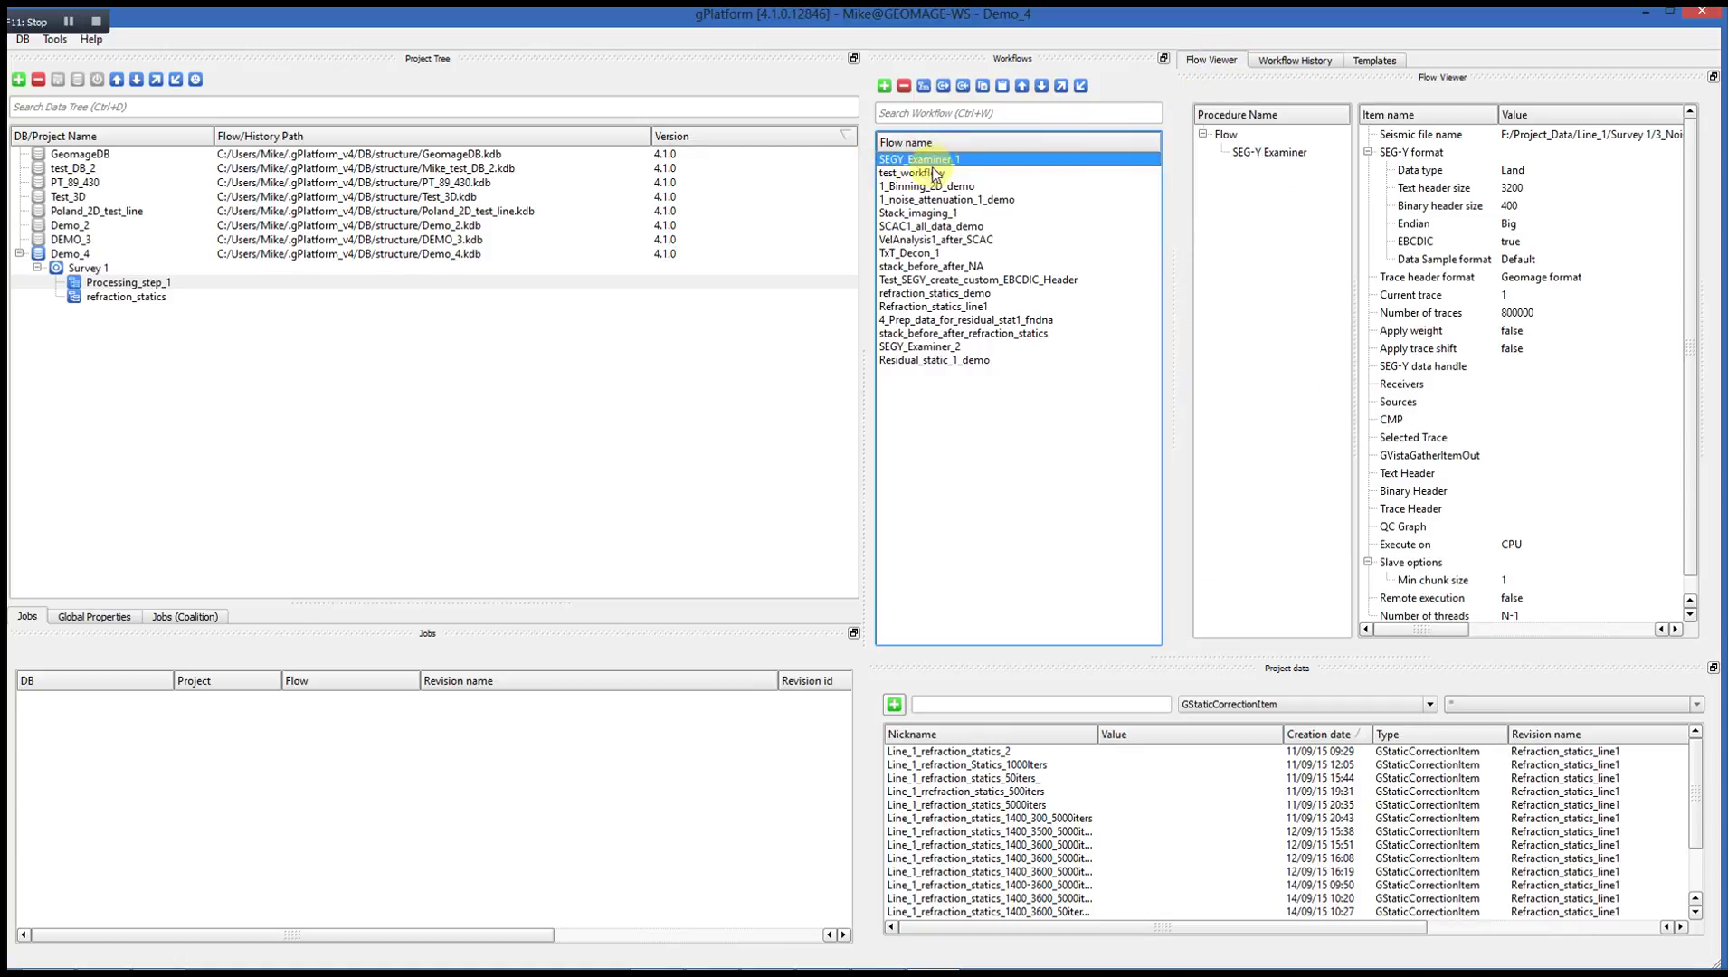
{"action": "left_click", "coordinate": [1272, 153]}
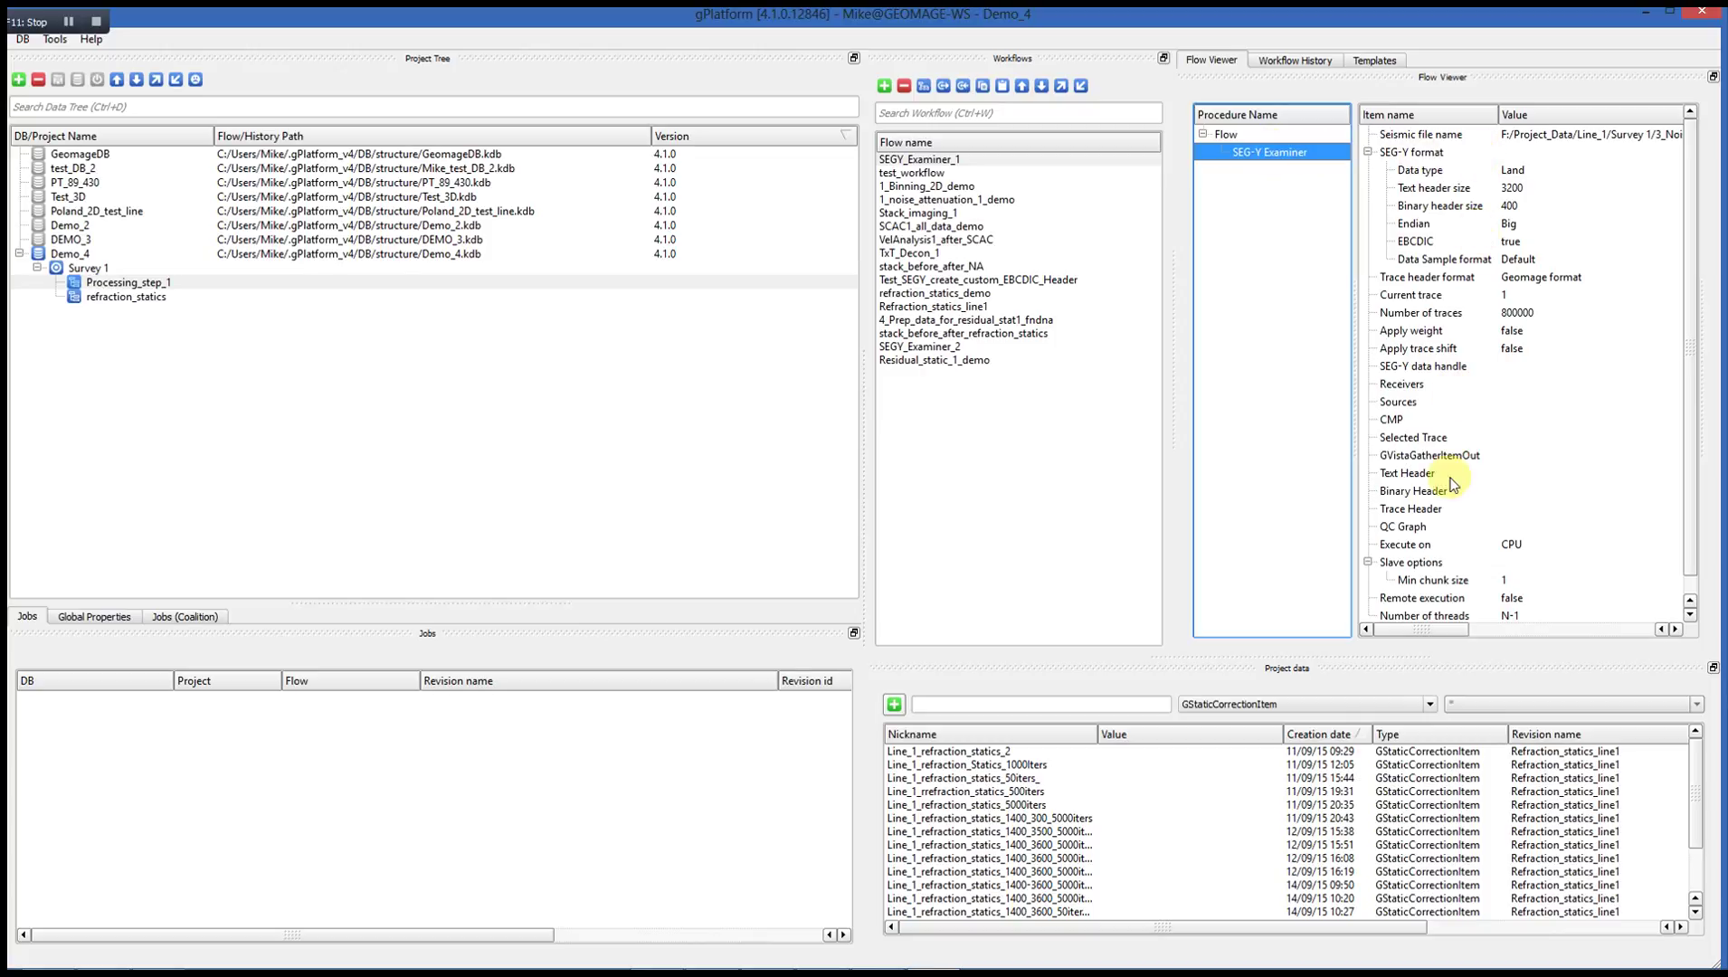
Step: Review the Workflow History revisions, then return to the Templates library
{"action": "left_click", "coordinate": [1291, 63]}
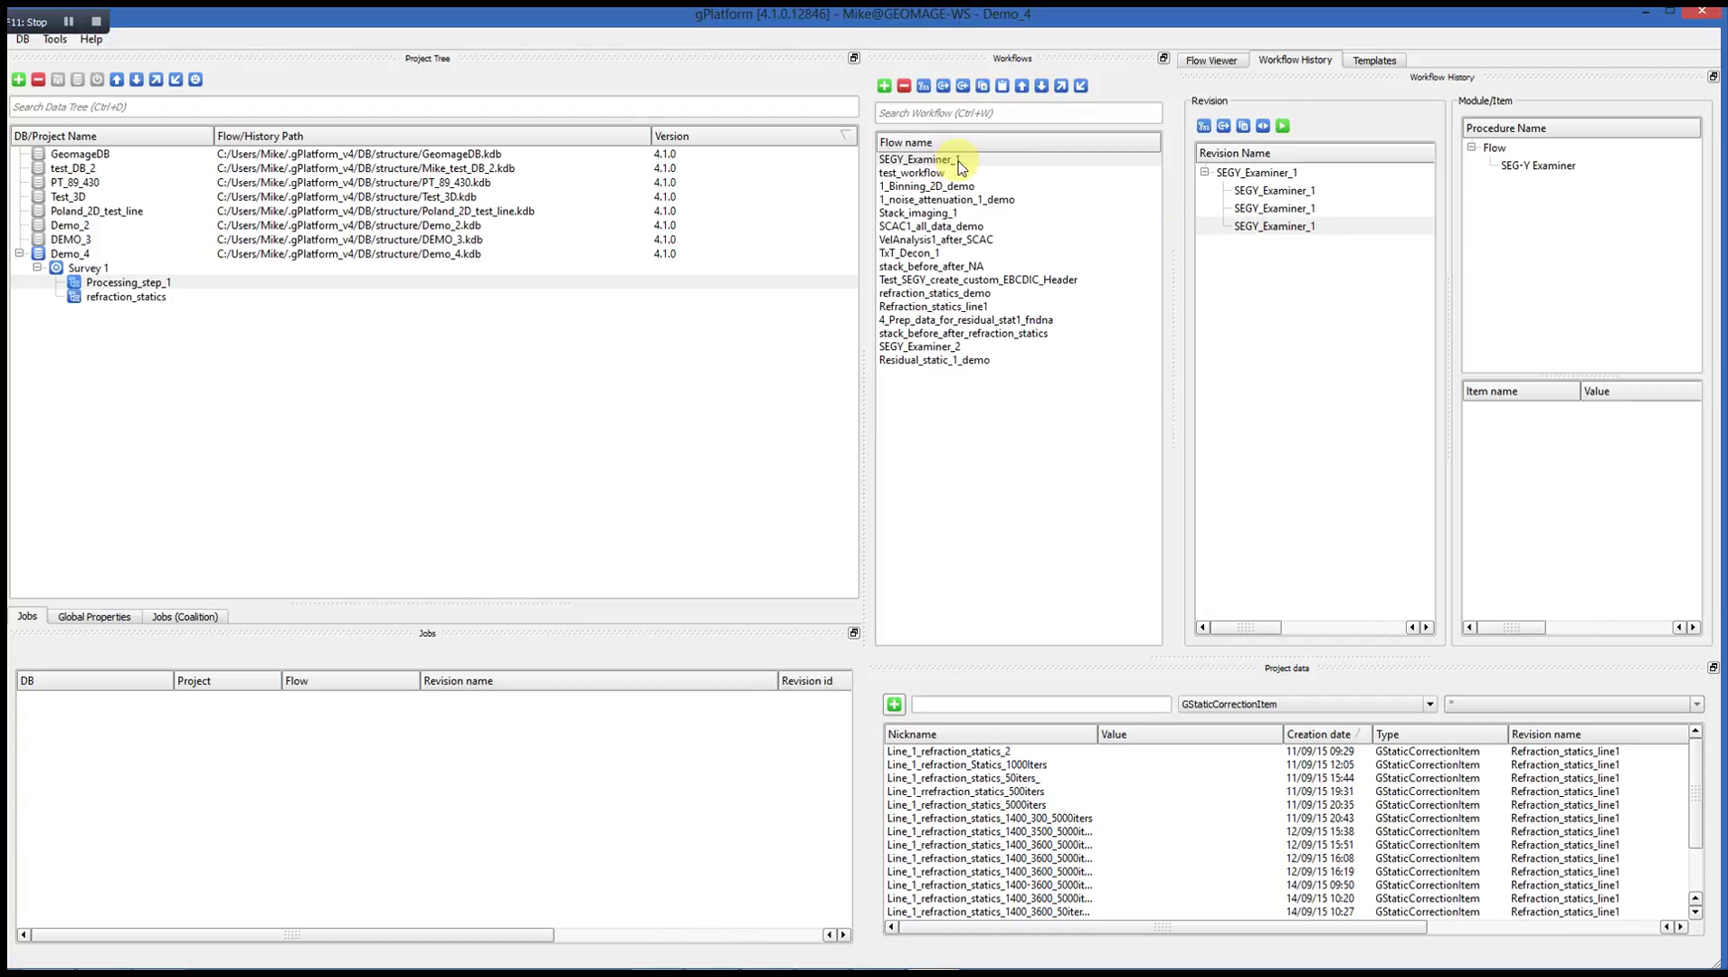
{"action": "left_click", "coordinate": [1370, 61]}
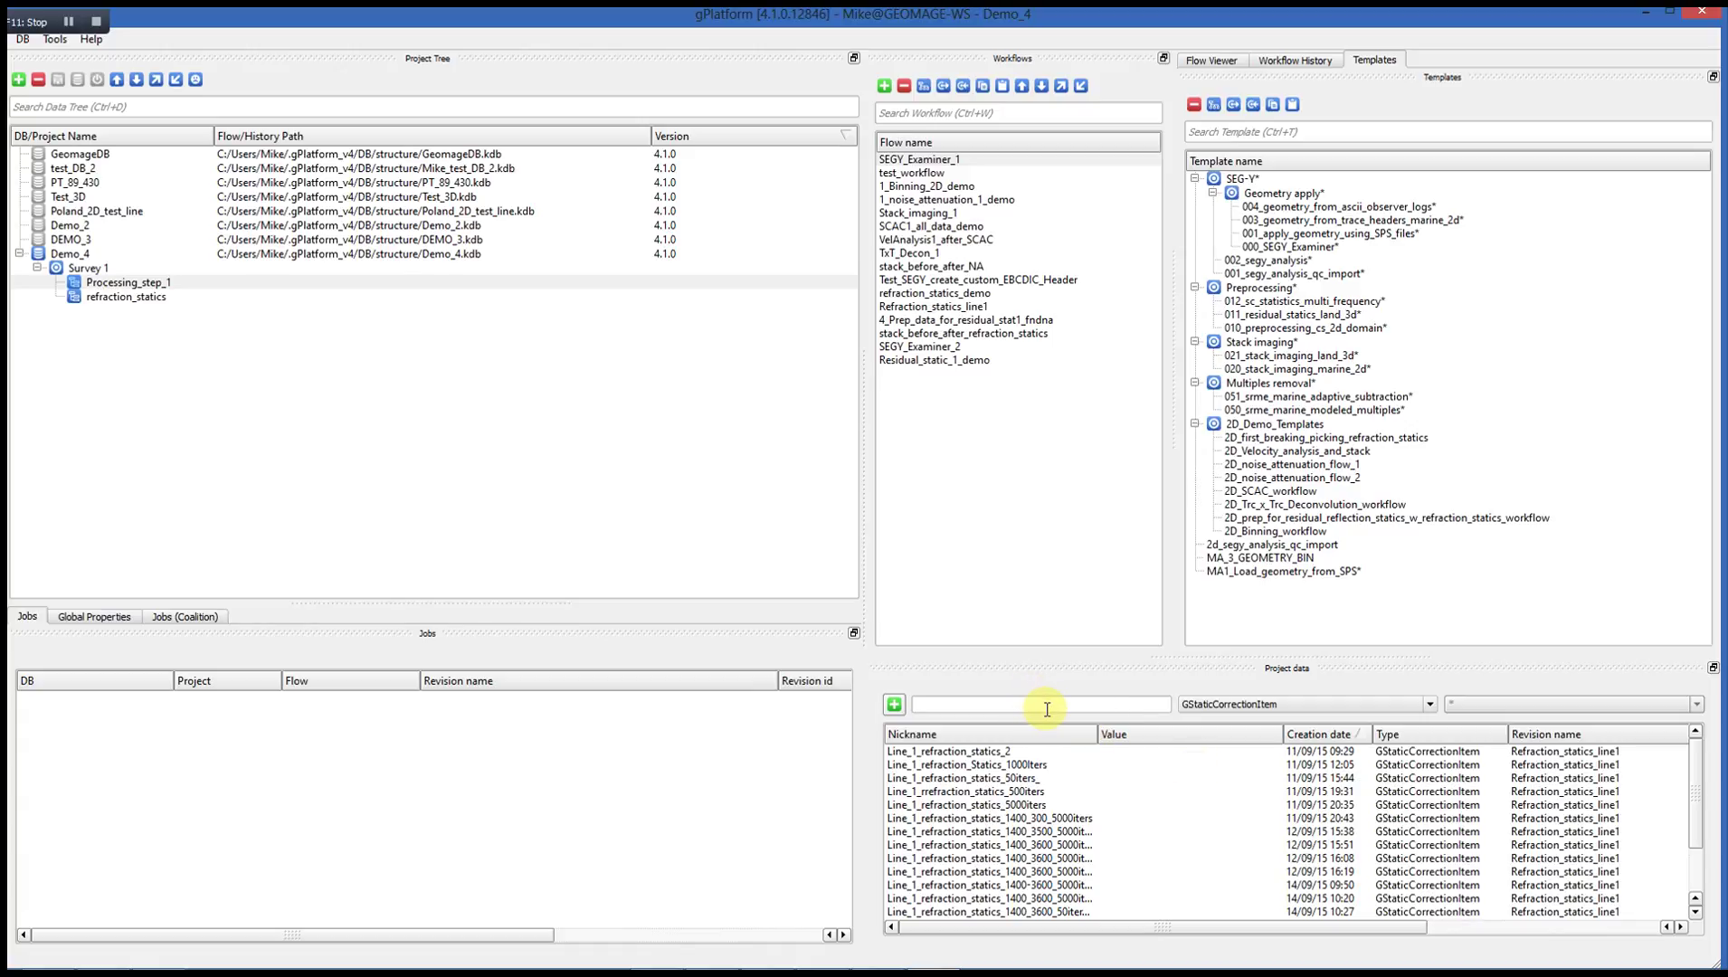
Step: Set the Project data type filter to Any, then review the type options without changing them
{"action": "left_click", "coordinate": [1221, 706]}
{"action": "left_click", "coordinate": [1203, 722]}
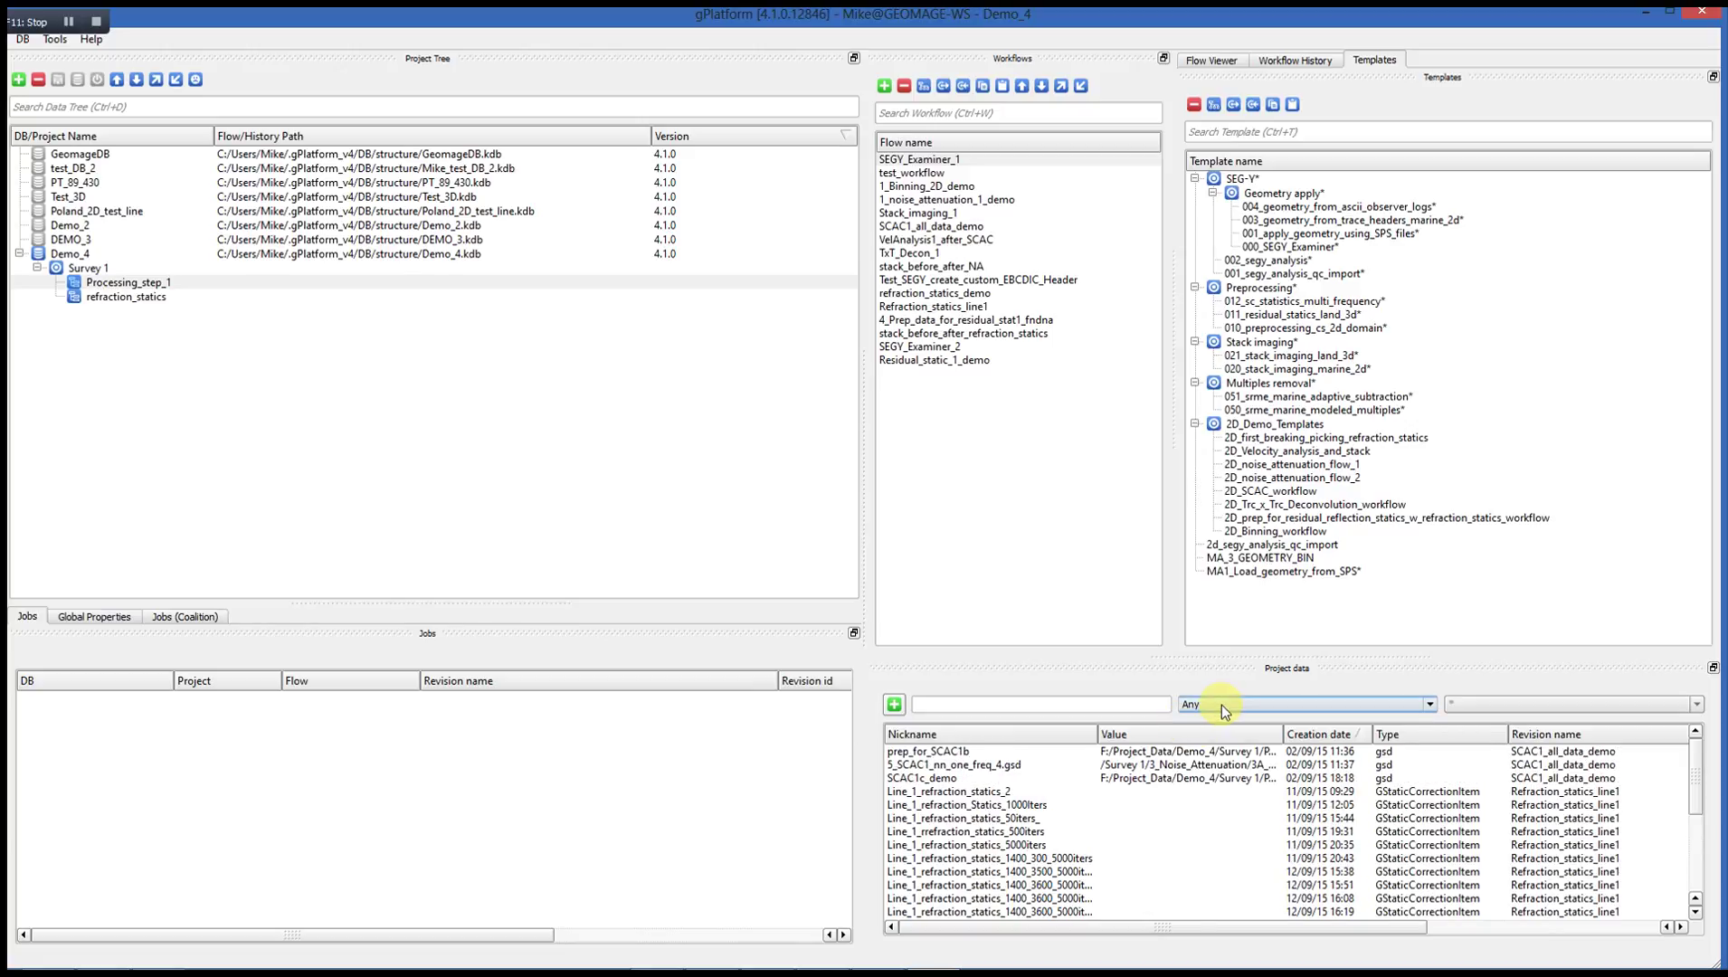
{"action": "left_click", "coordinate": [1221, 704]}
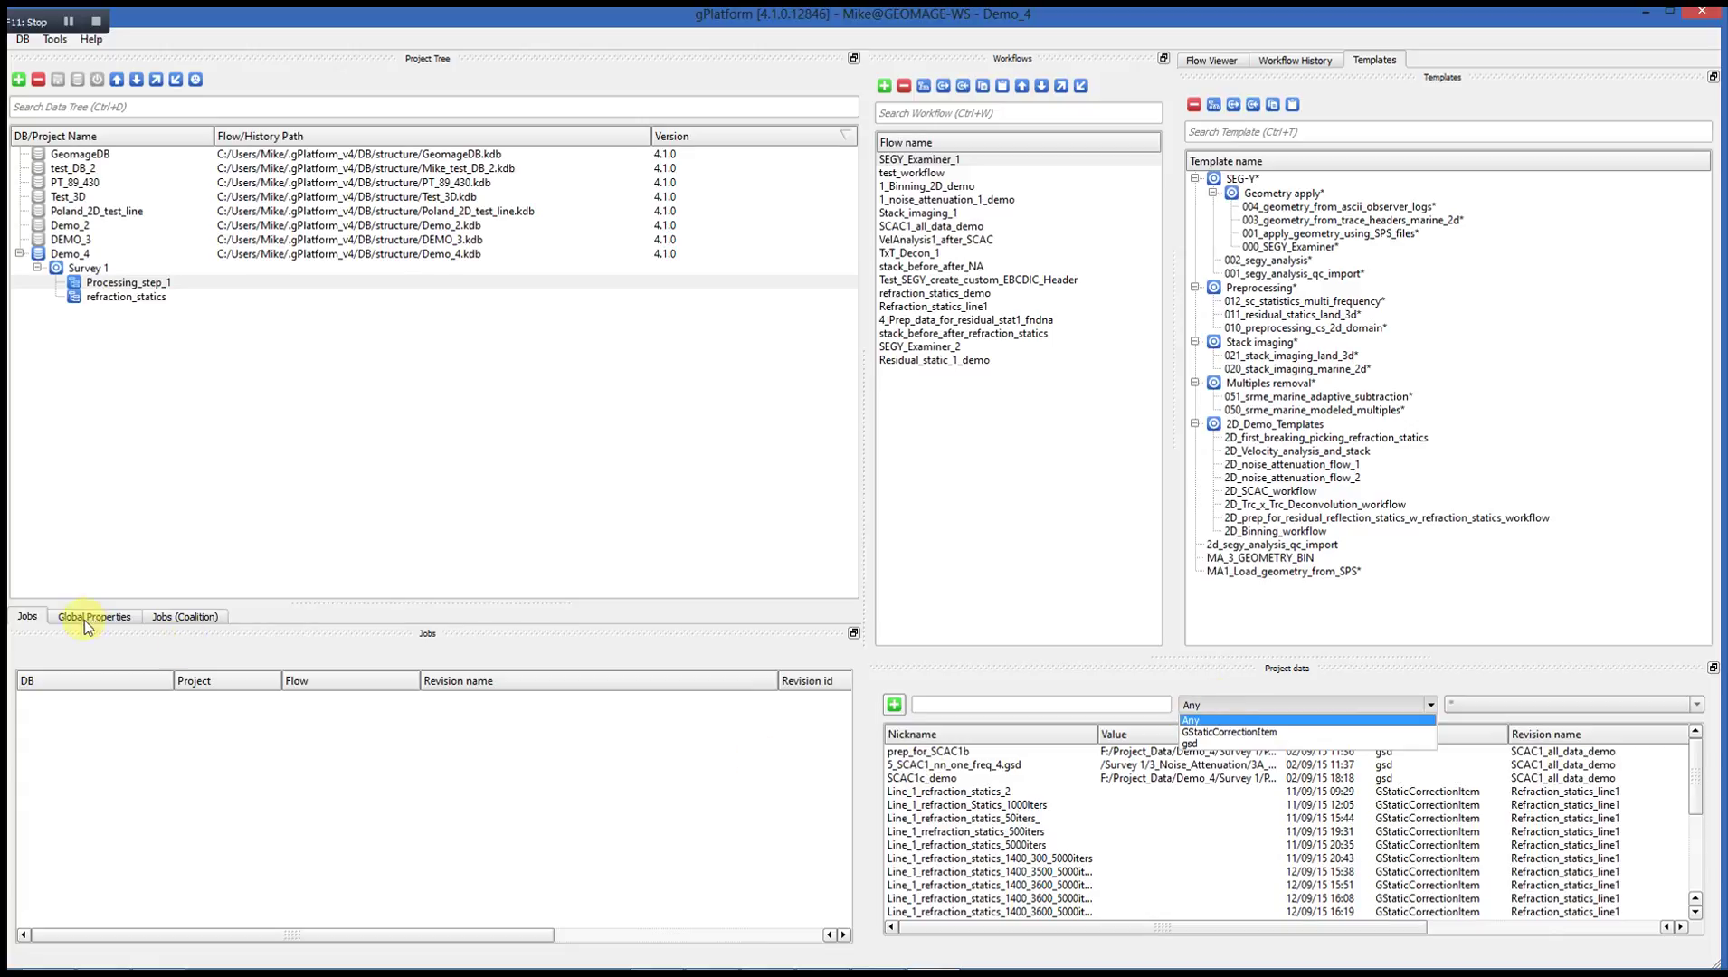
{"action": "left_click", "coordinate": [17, 623]}
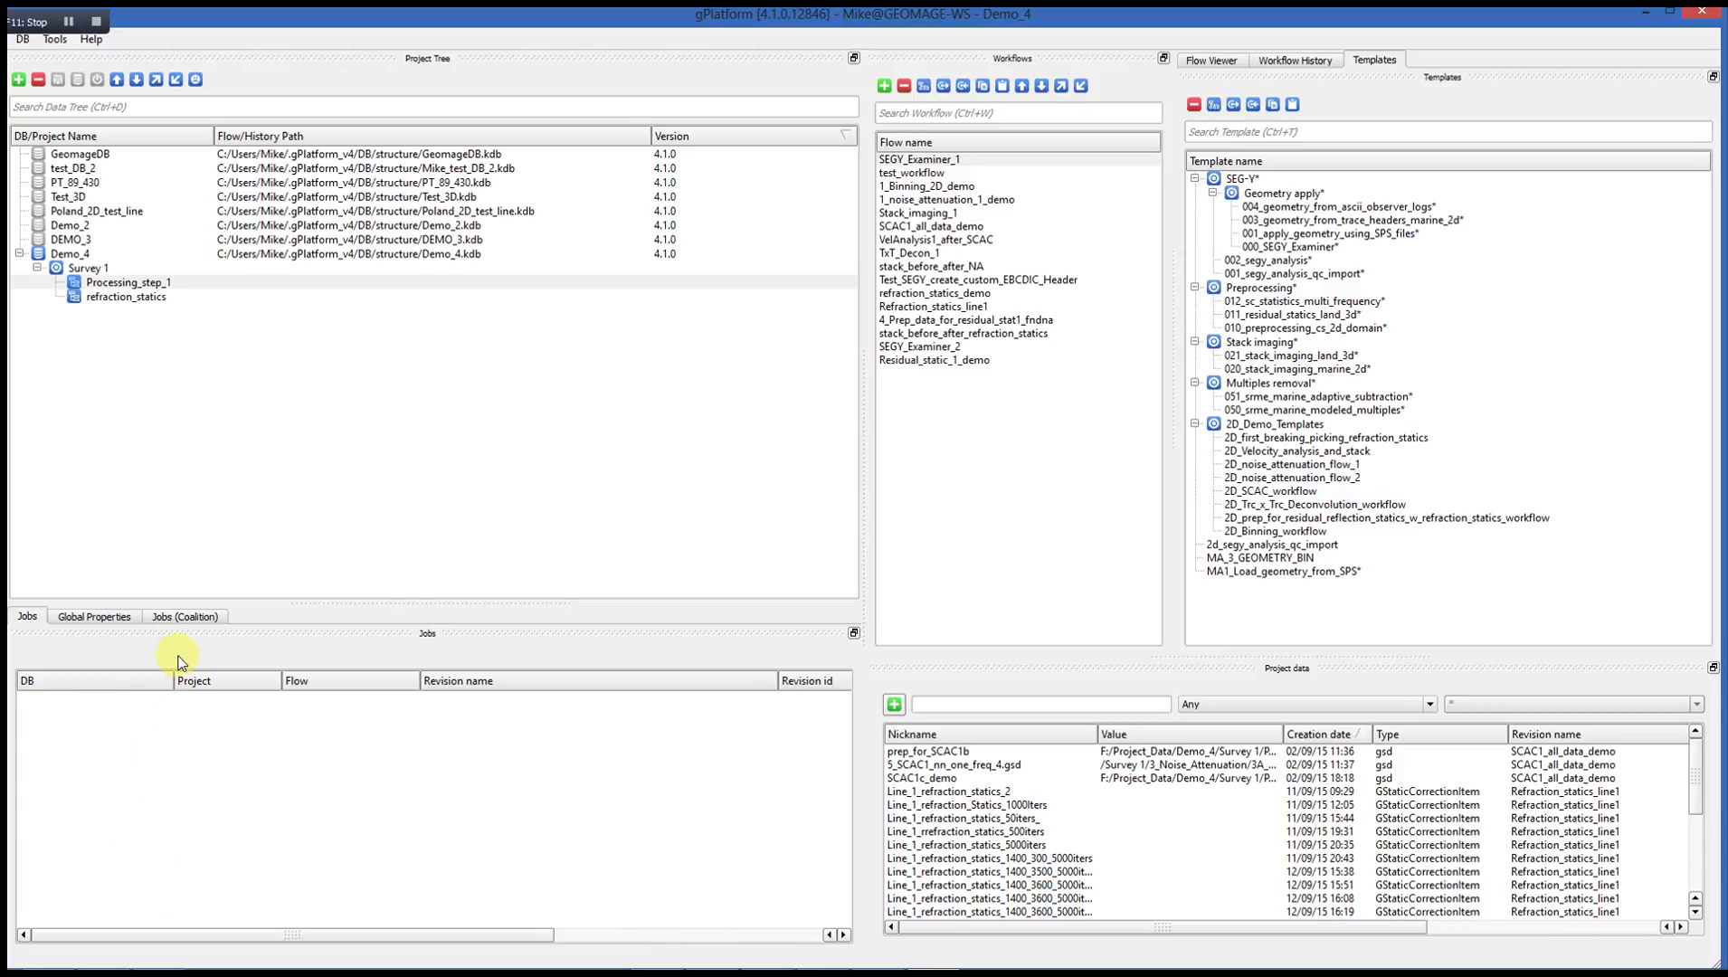
Step: Check the empty Jobs (Coalition) list, then switch to the Global Properties panel
{"action": "left_click", "coordinate": [175, 621]}
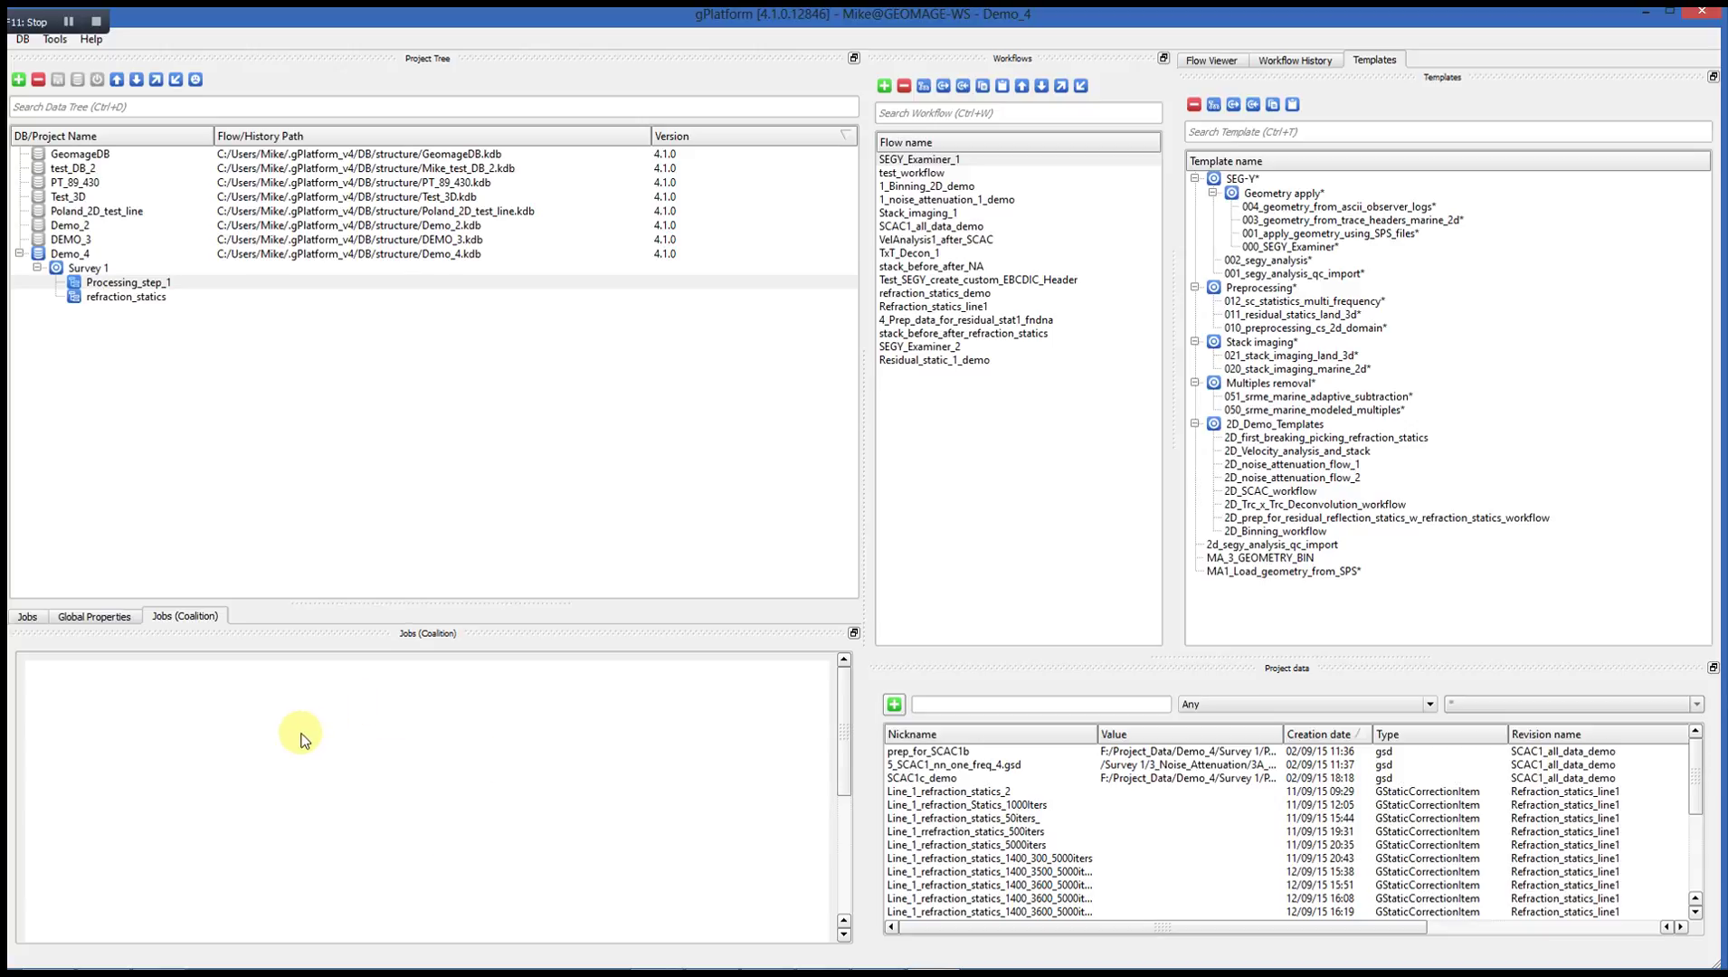
{"action": "left_click", "coordinate": [95, 619]}
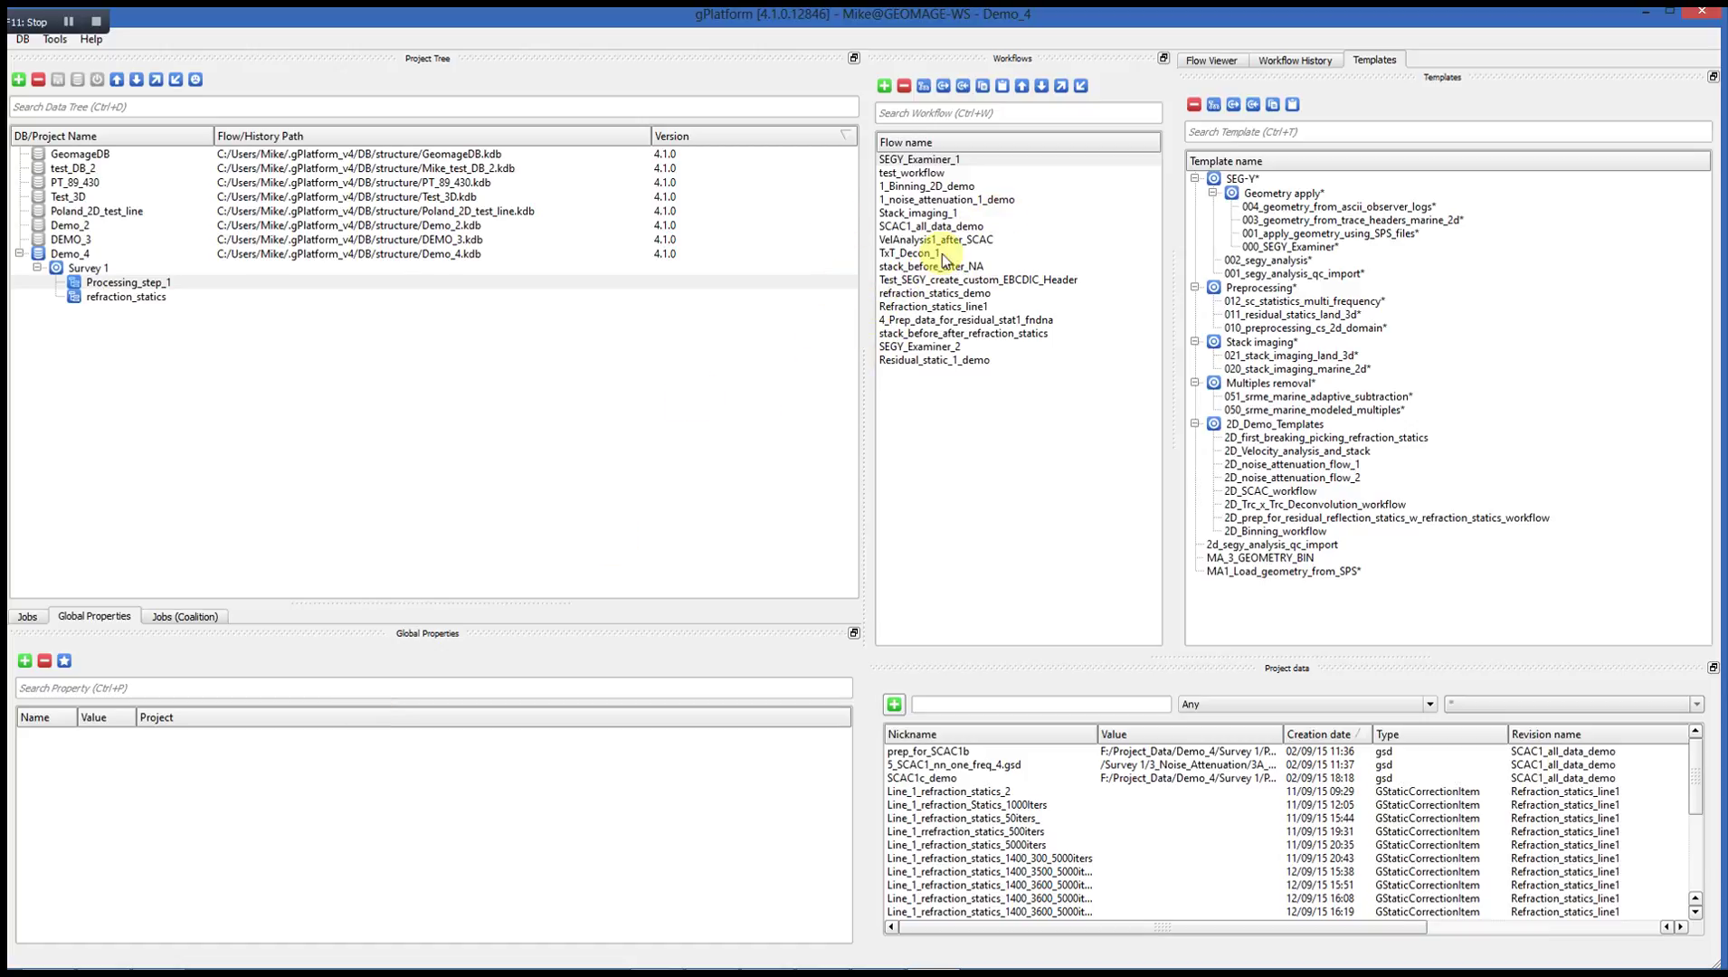
Step: Launch SEGY_Examiner_1 in gNavigator to show the receiver map, text header and gathers
{"action": "double_click", "coordinate": [934, 169]}
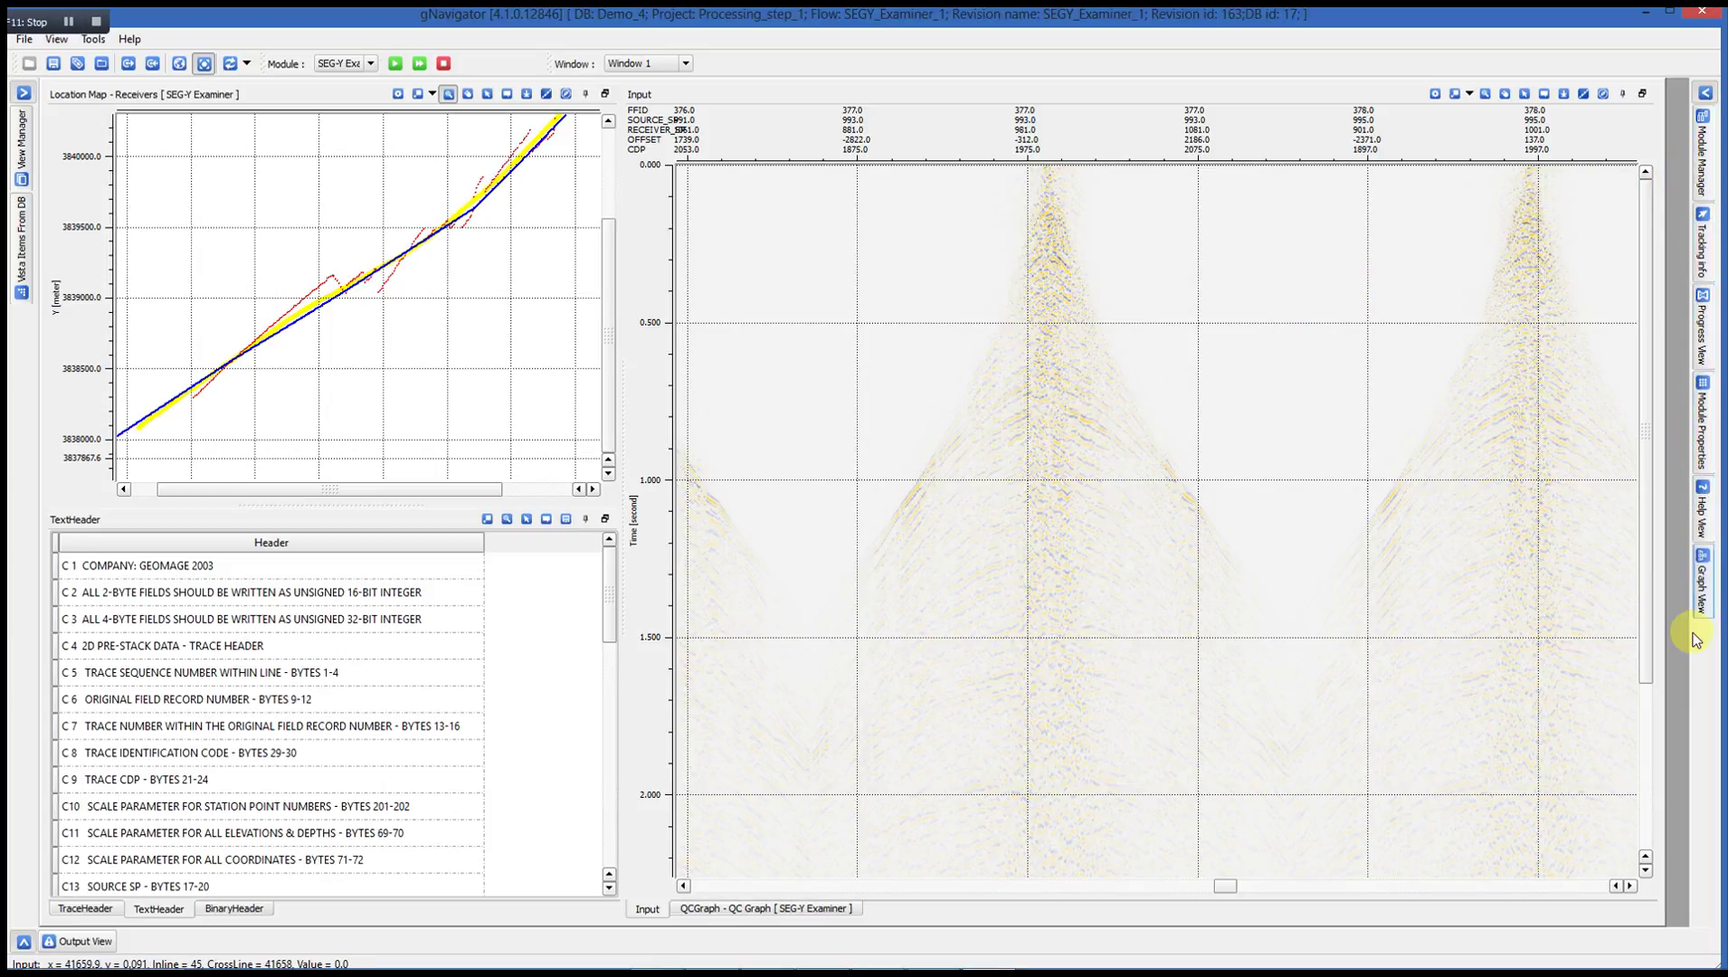
Step: Toggle the Module Manager panel off and back on, showing the SEG-Y Examiner module
{"action": "left_click", "coordinate": [1702, 160]}
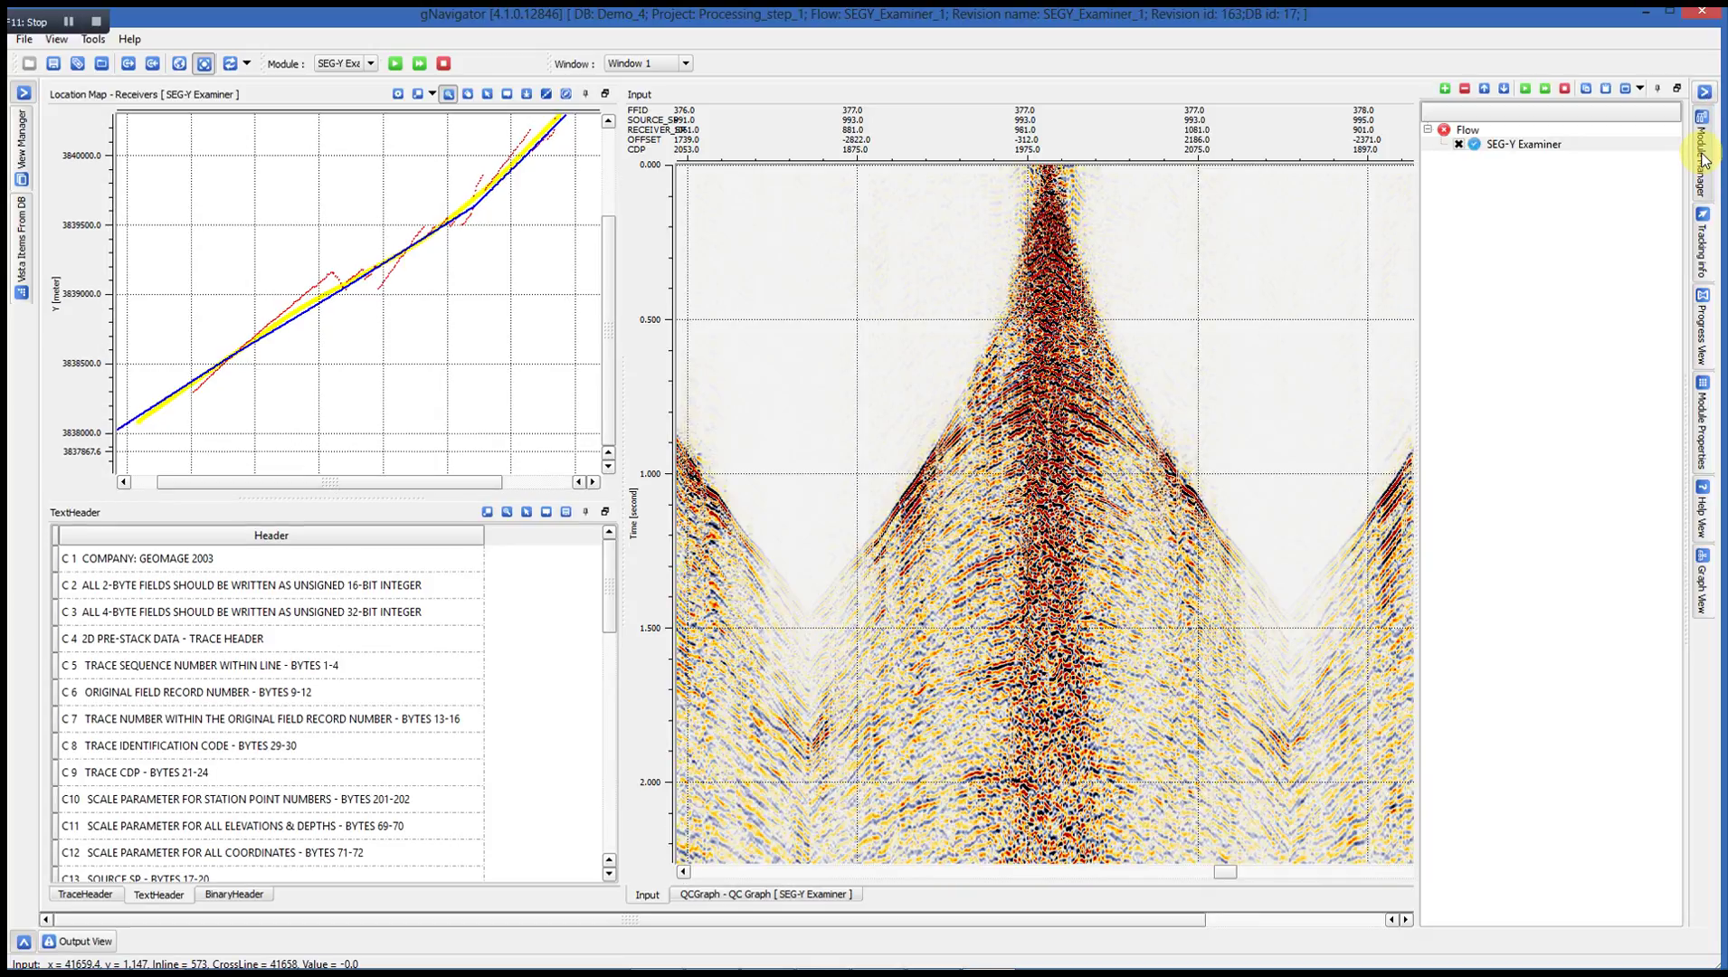
{"action": "left_click", "coordinate": [1702, 159]}
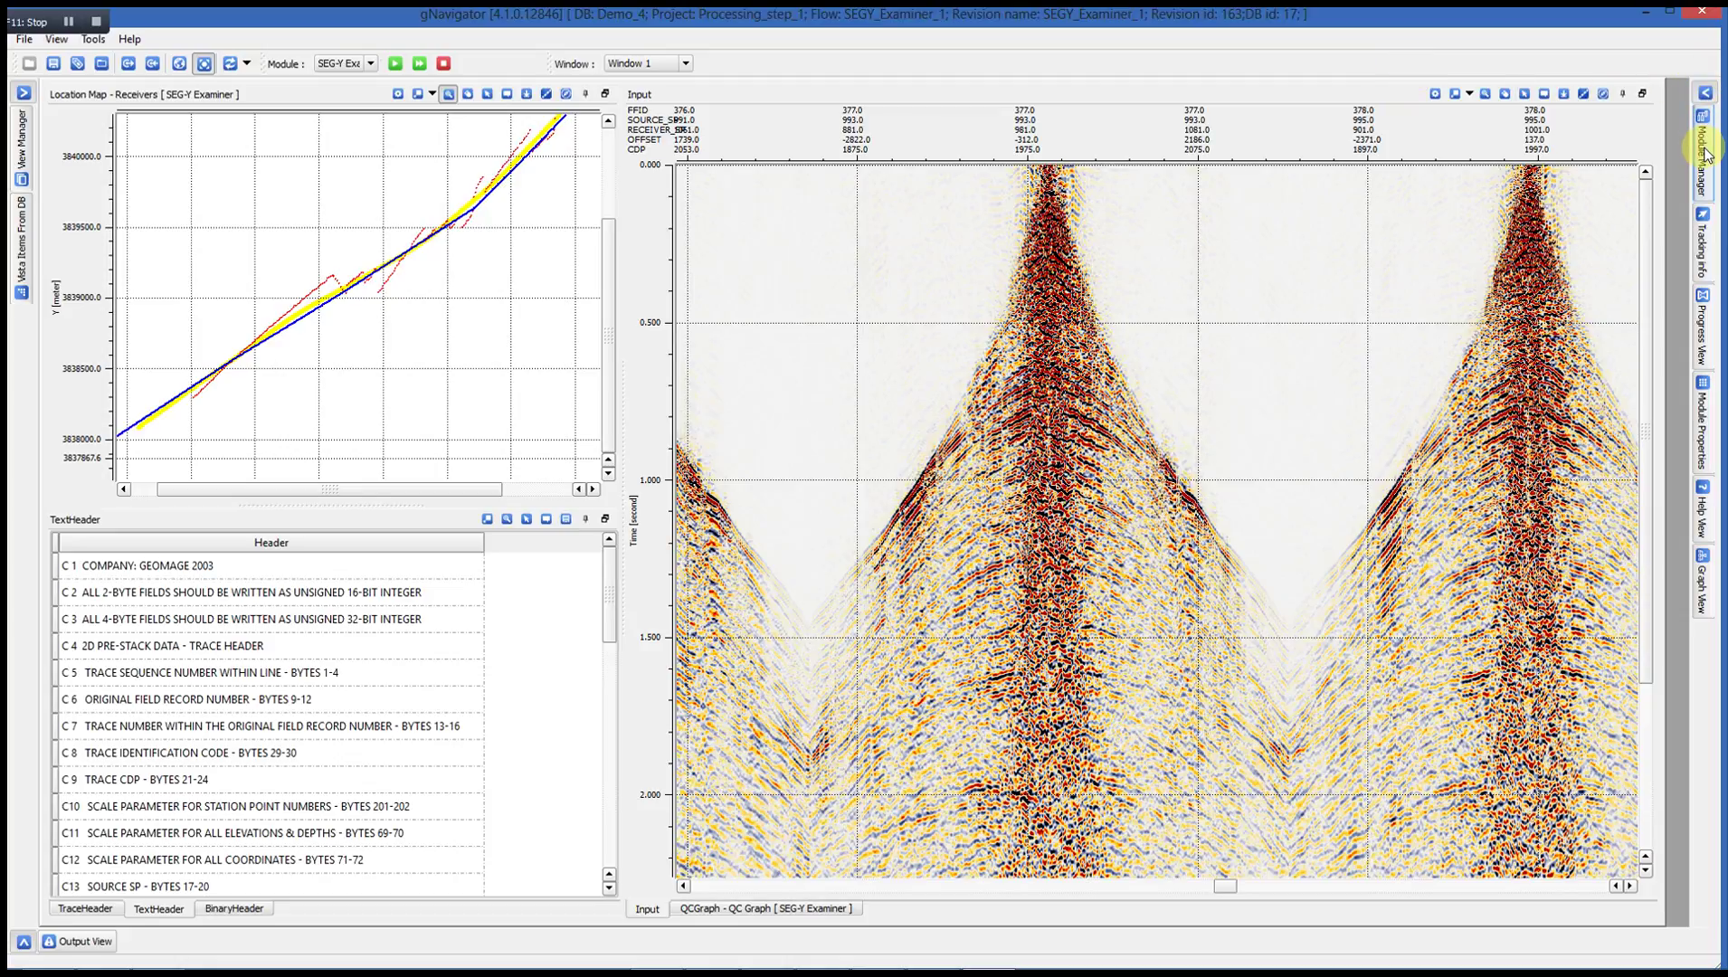
{"action": "left_click", "coordinate": [1705, 156]}
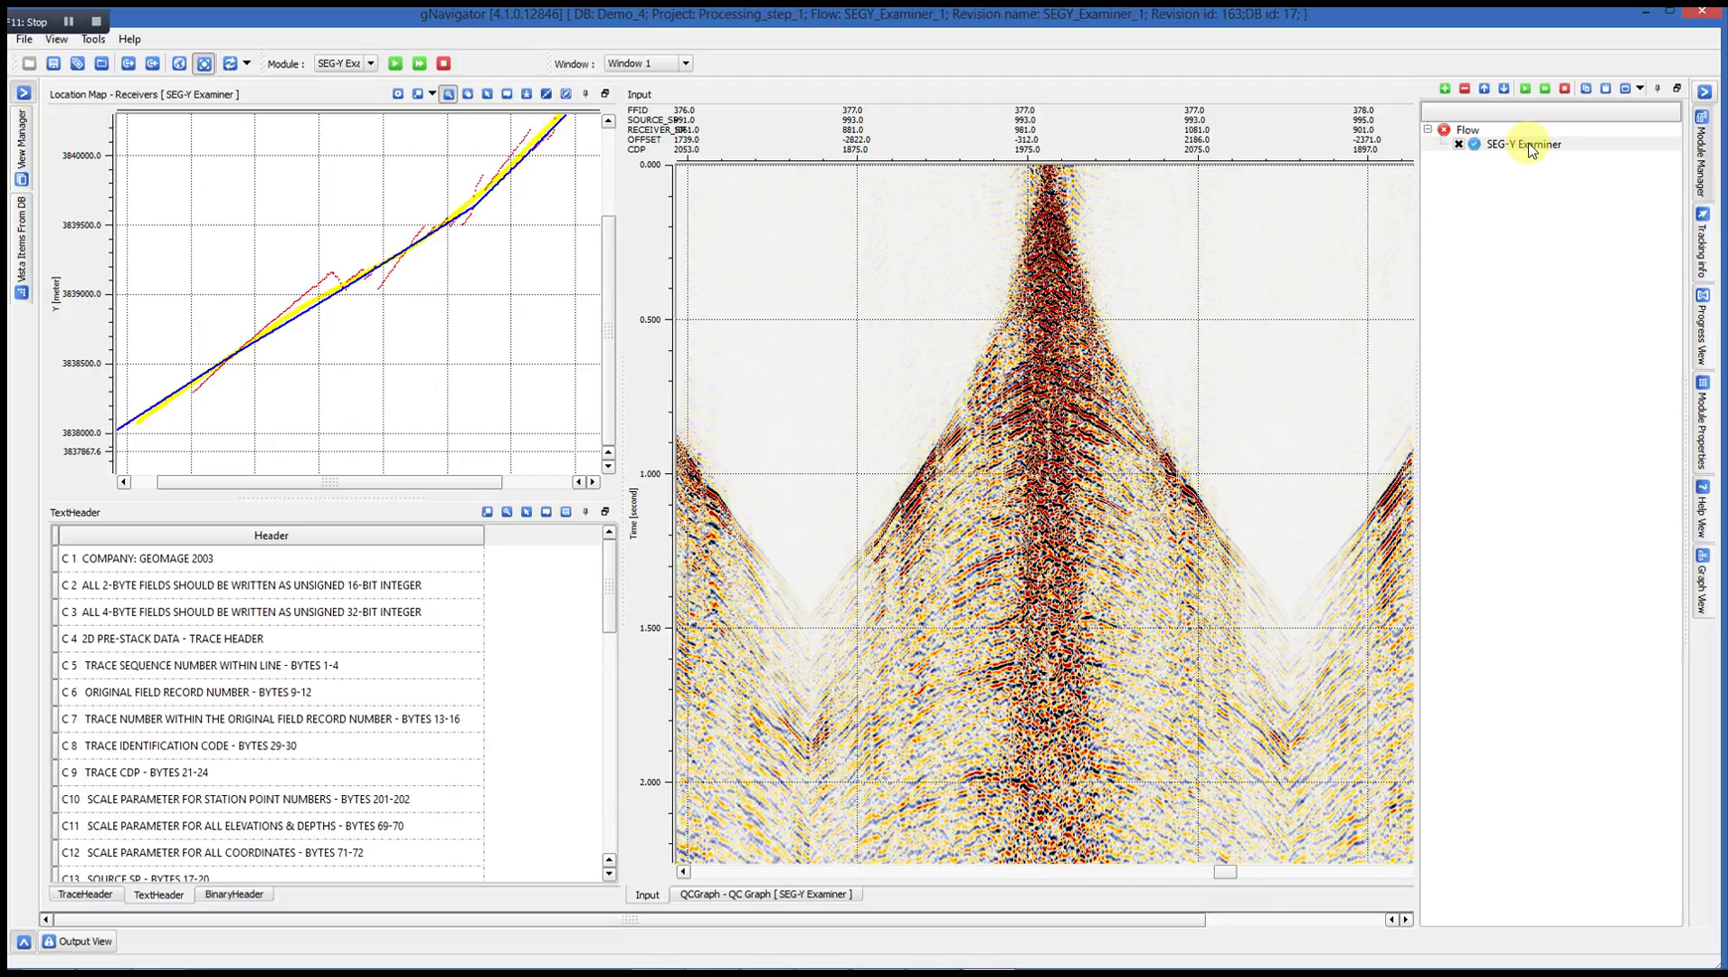
Step: Show Module Manager, Module Properties and Progress View, then collapse the right sidebar
{"action": "left_click", "coordinate": [1705, 157]}
{"action": "left_click", "coordinate": [1704, 156]}
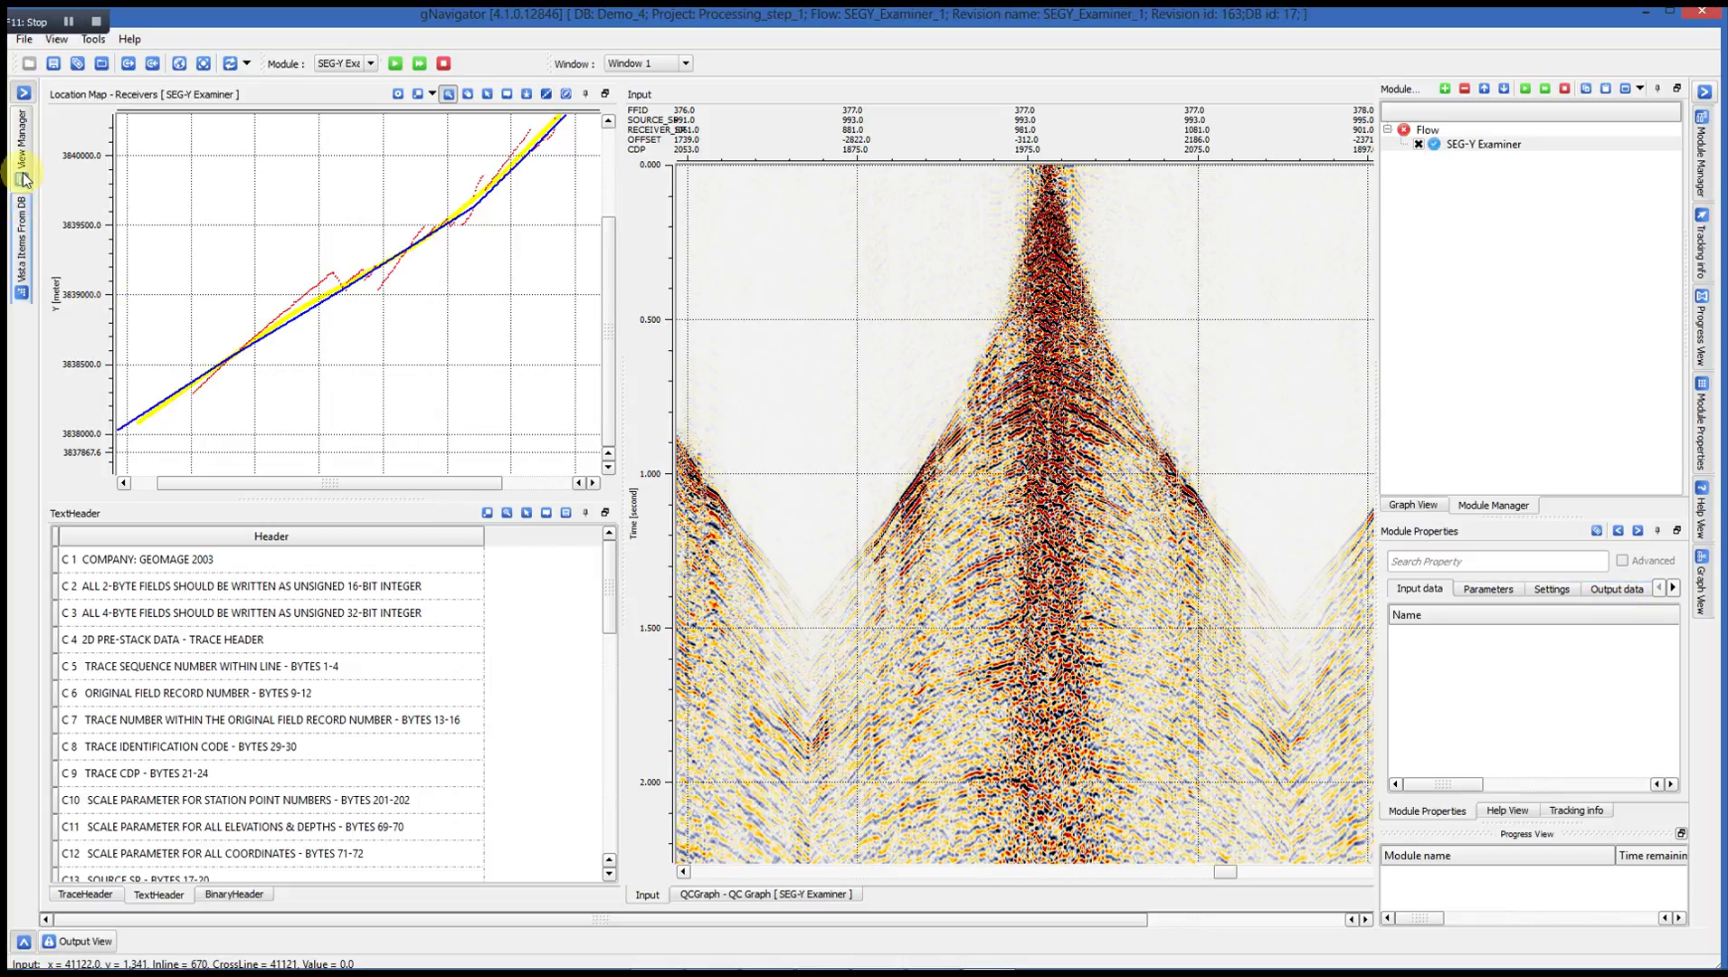
{"action": "left_click", "coordinate": [1704, 92]}
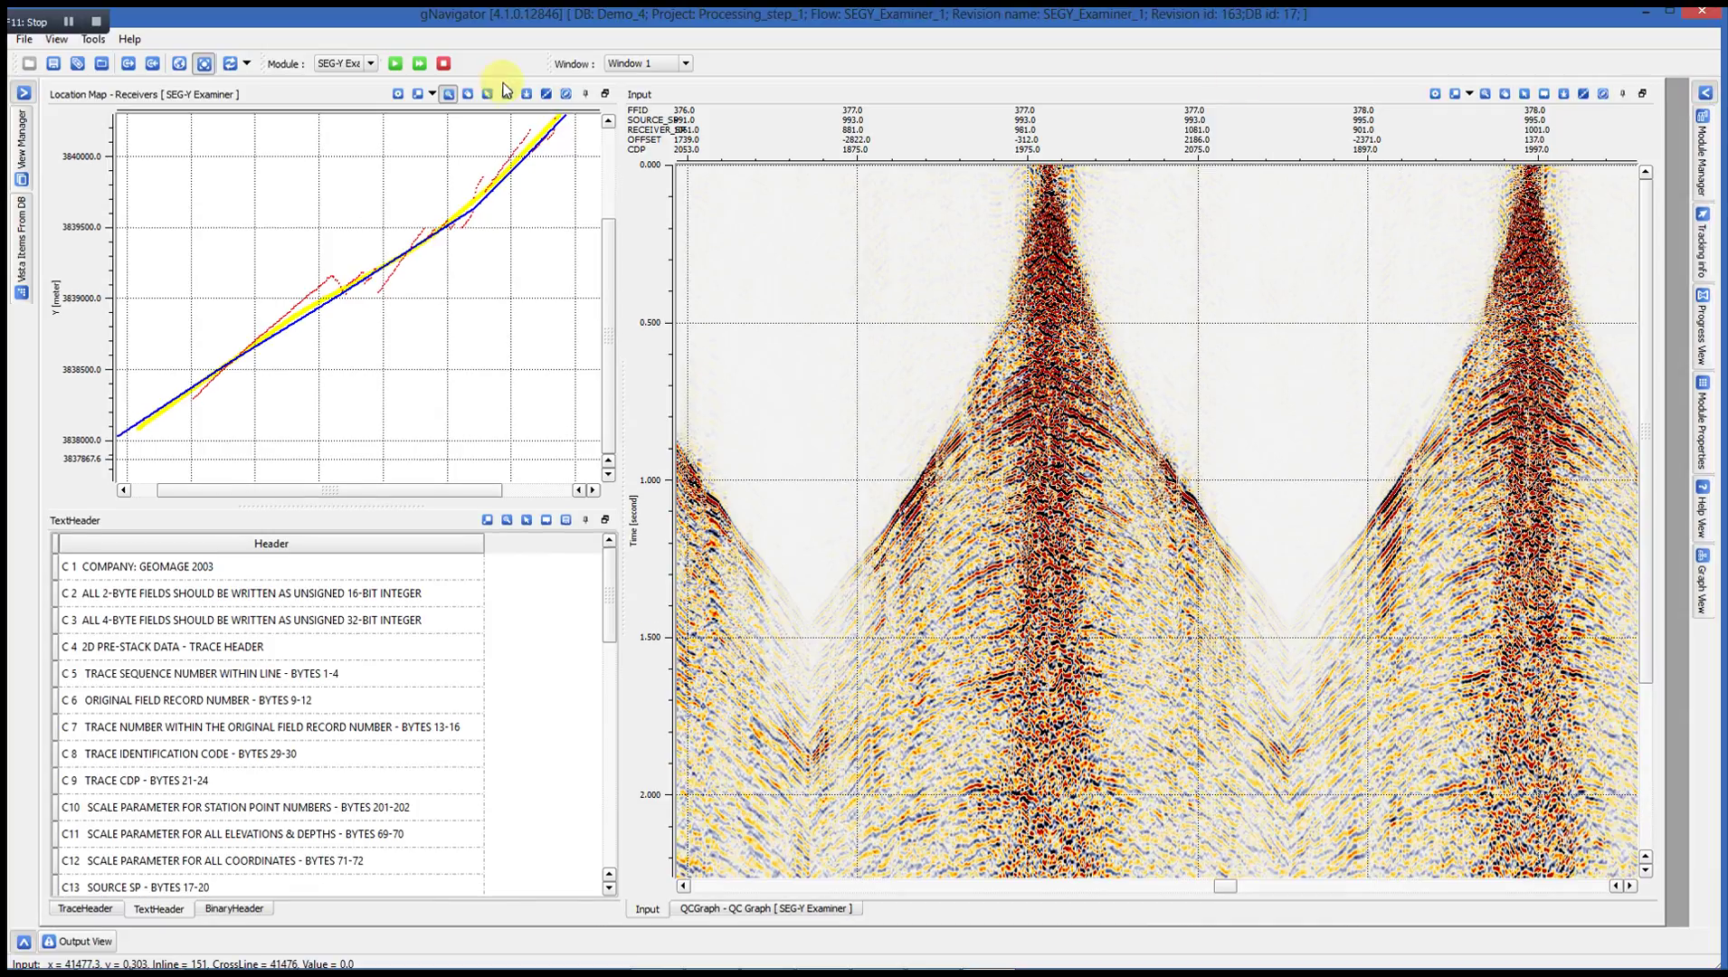
Step: Tour the BinaryHeader, TextHeader, TraceHeader, QCGraph and Input views, then hide the view list
{"action": "left_click", "coordinate": [23, 127]}
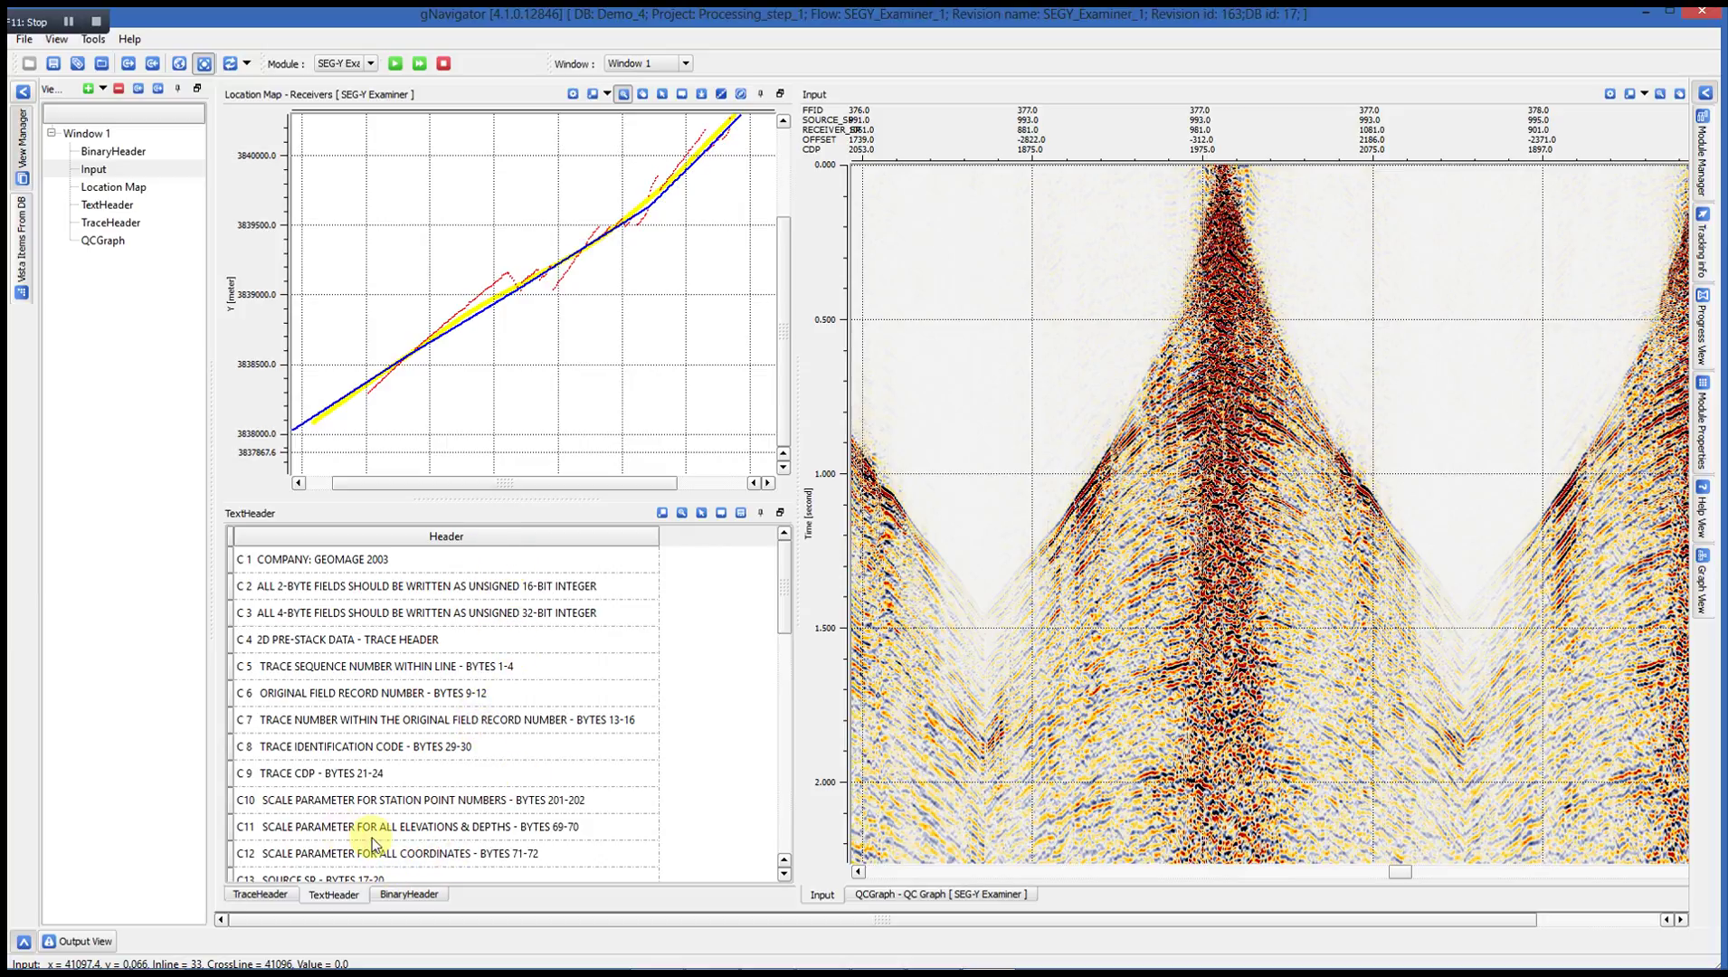
{"action": "left_click", "coordinate": [412, 895]}
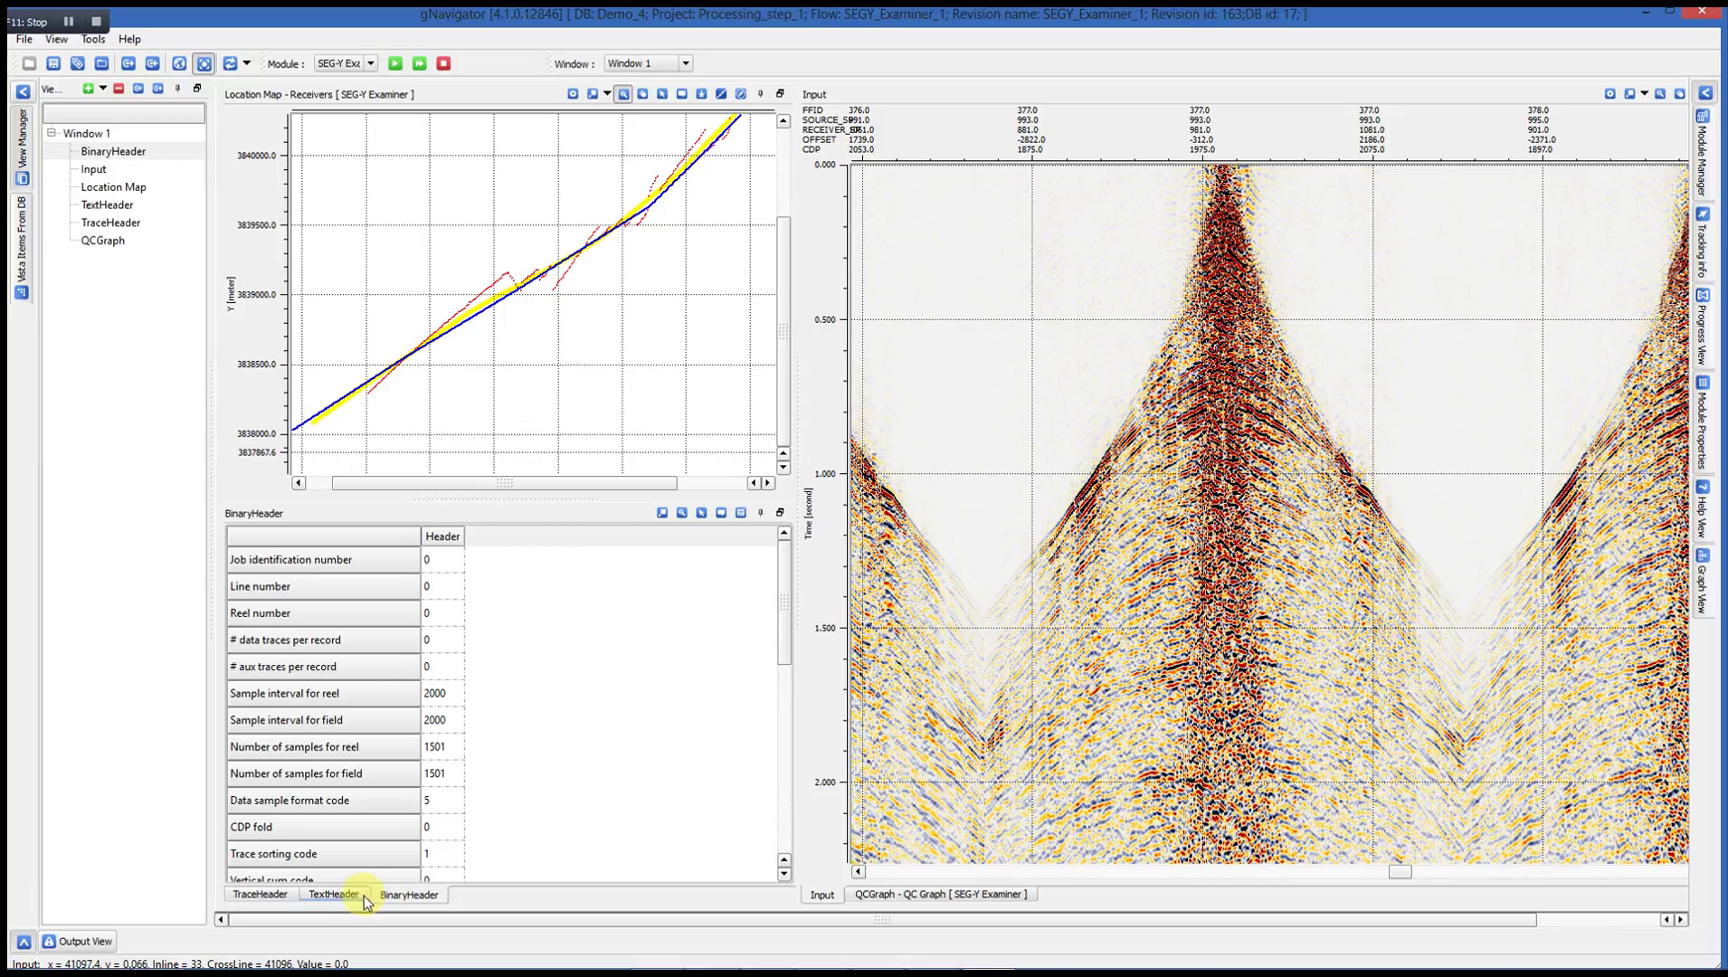
{"action": "left_click", "coordinate": [335, 894]}
{"action": "left_click", "coordinate": [257, 894]}
{"action": "left_click", "coordinate": [333, 895]}
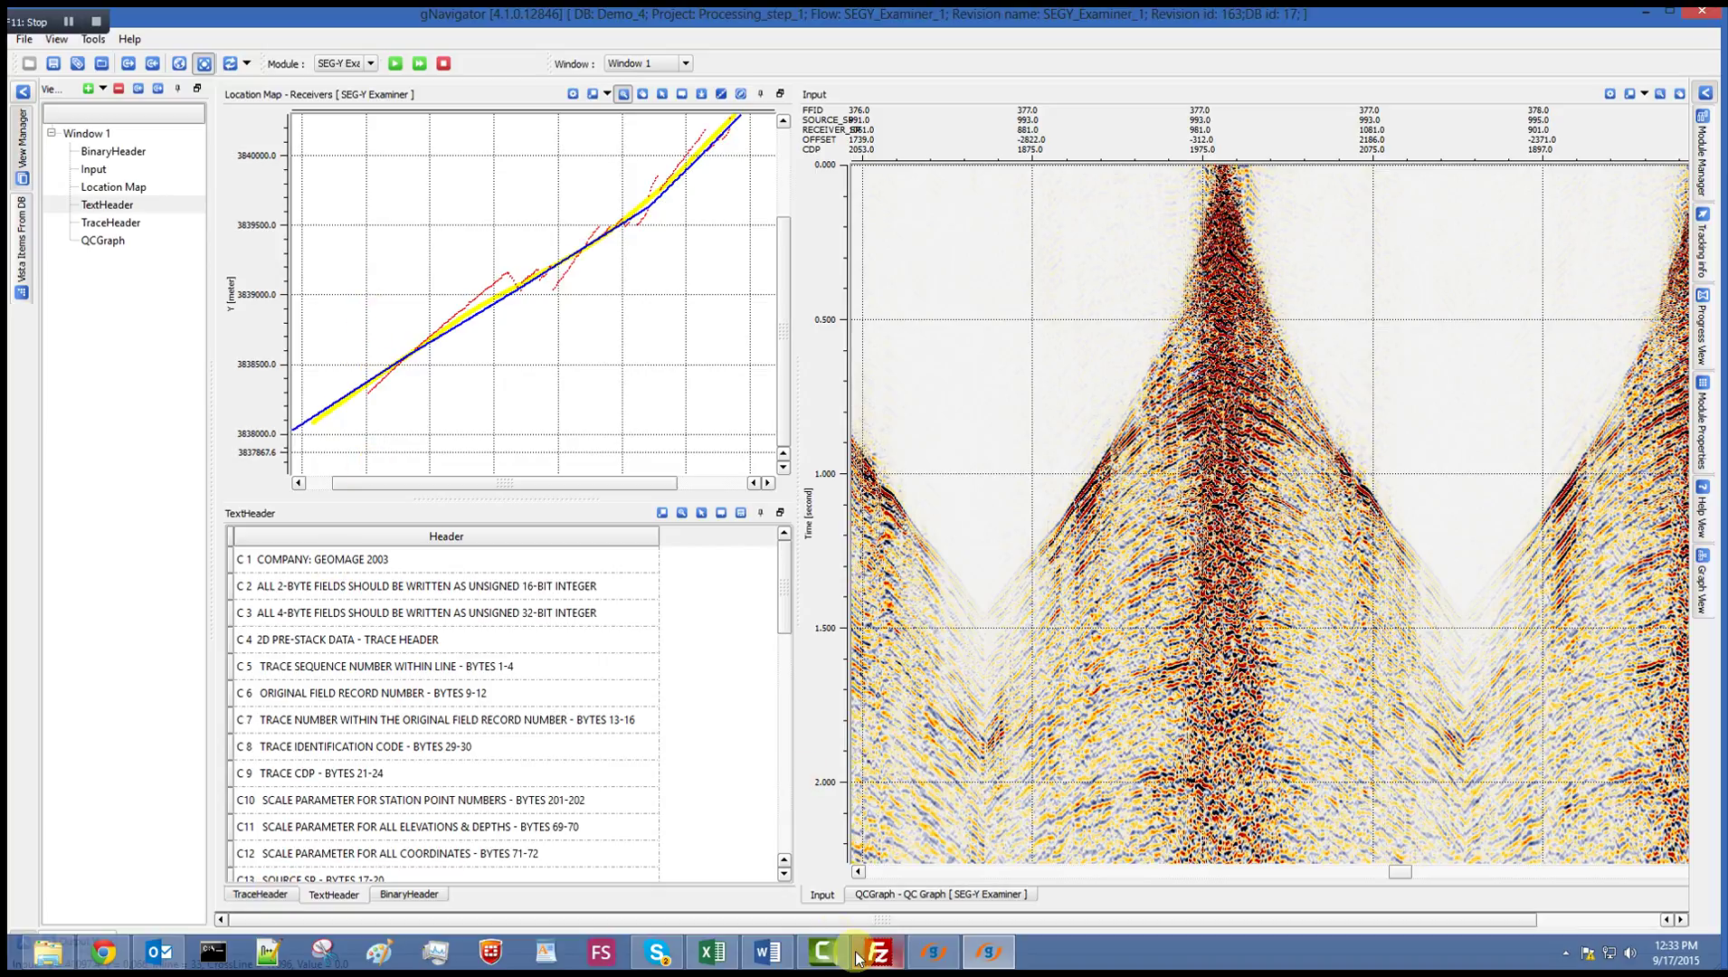
{"action": "left_click", "coordinate": [892, 893]}
{"action": "left_click", "coordinate": [822, 895]}
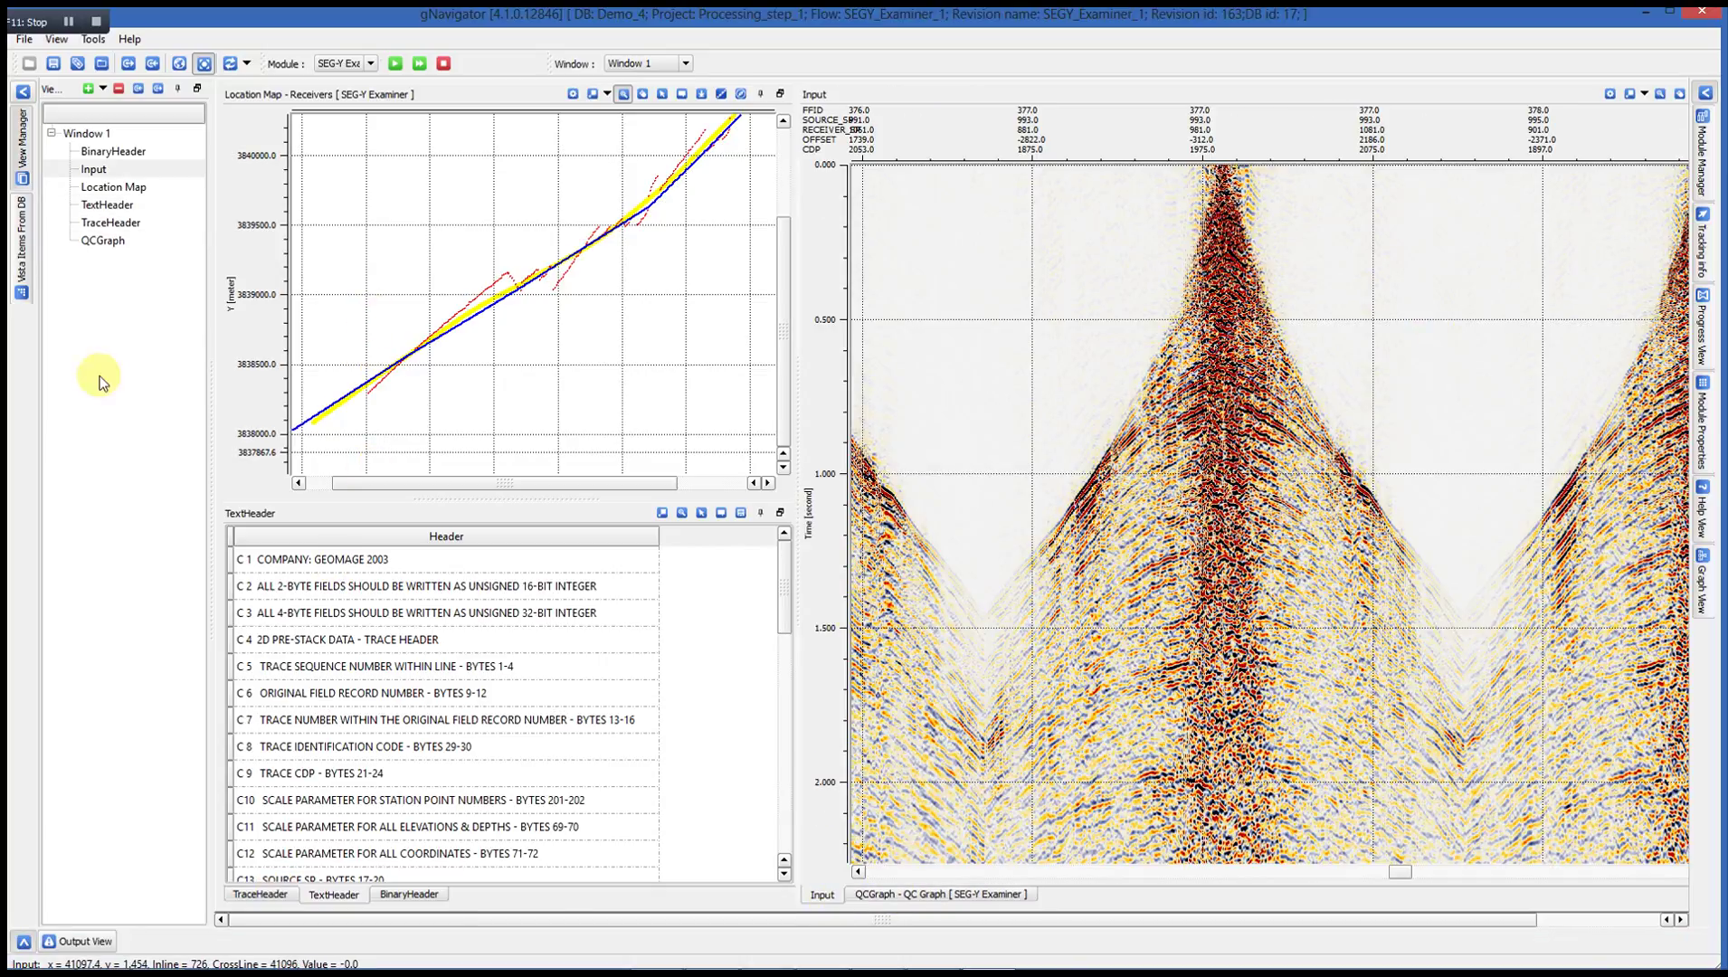
{"action": "left_click", "coordinate": [19, 146]}
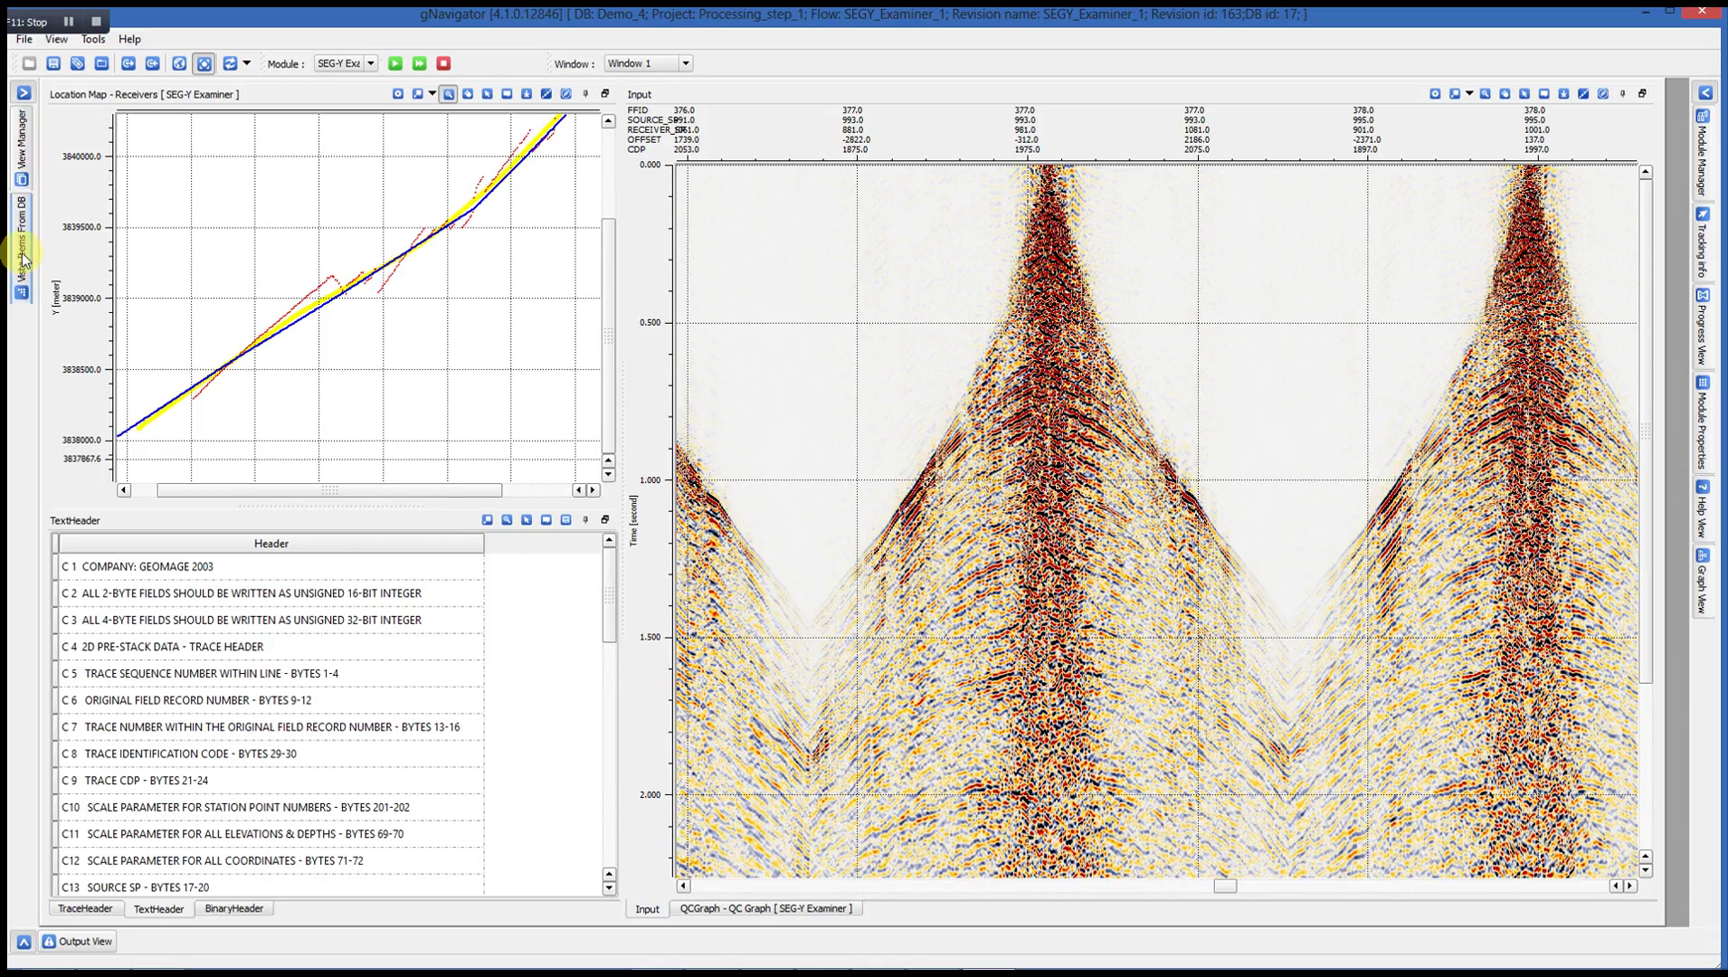
Step: Open the Vista Items From DB panel and collapse it again
{"action": "left_click", "coordinate": [24, 253]}
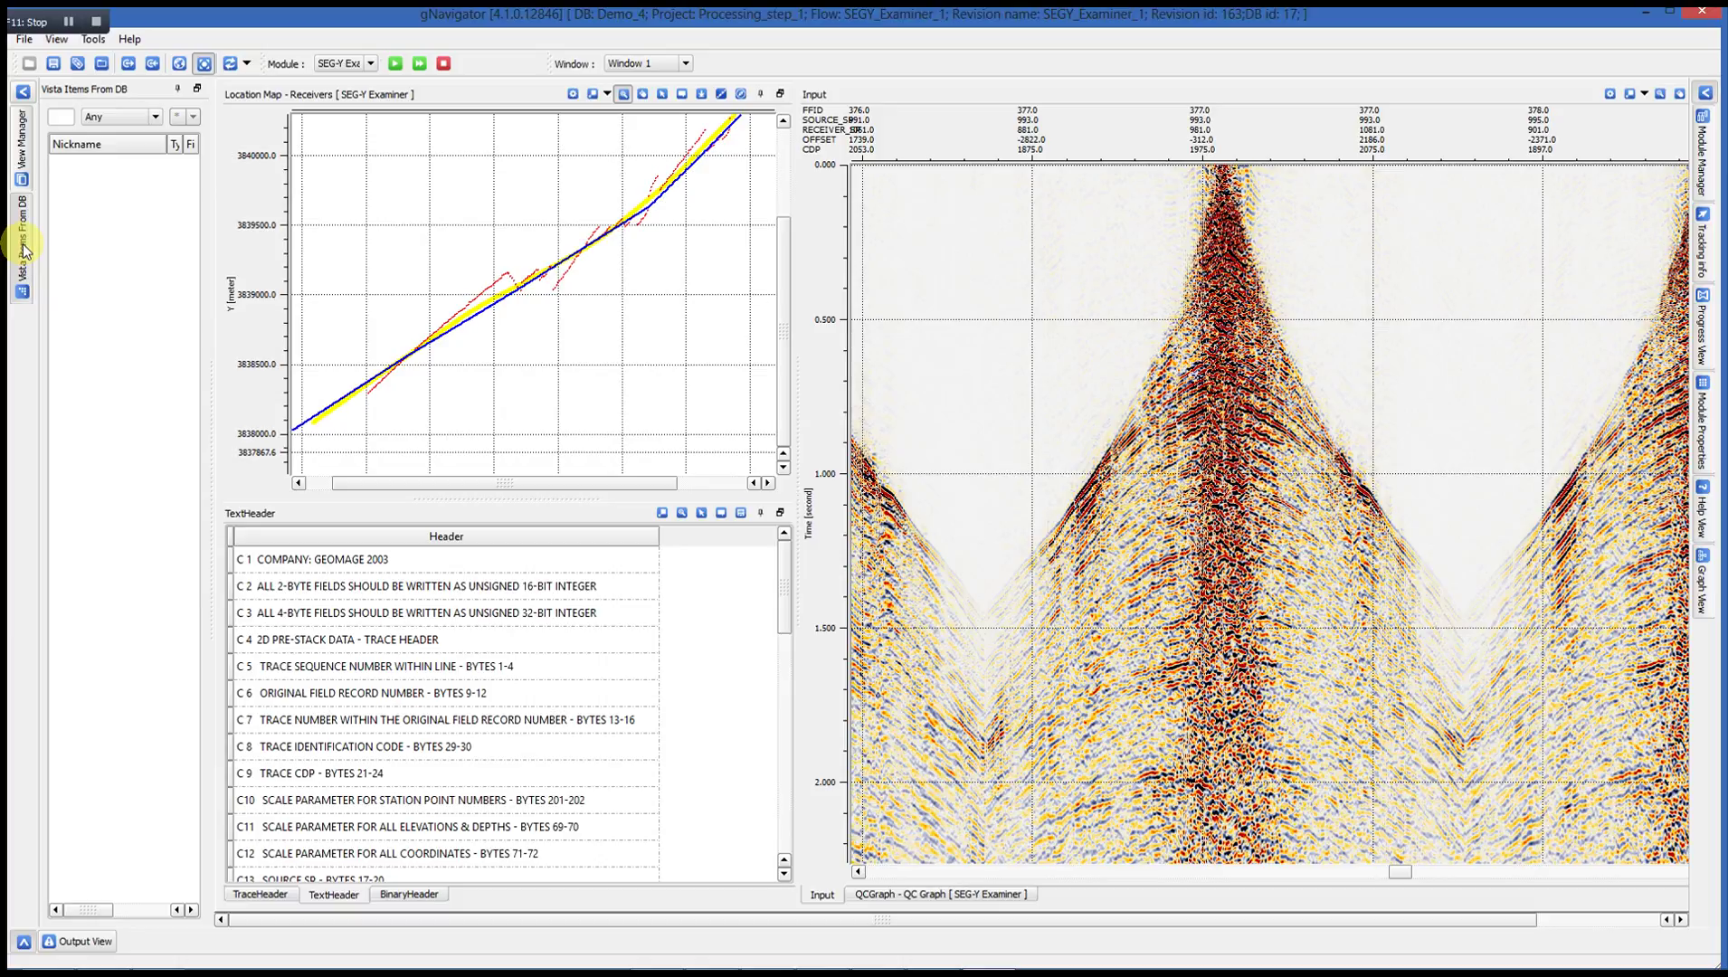
{"action": "left_click", "coordinate": [24, 253]}
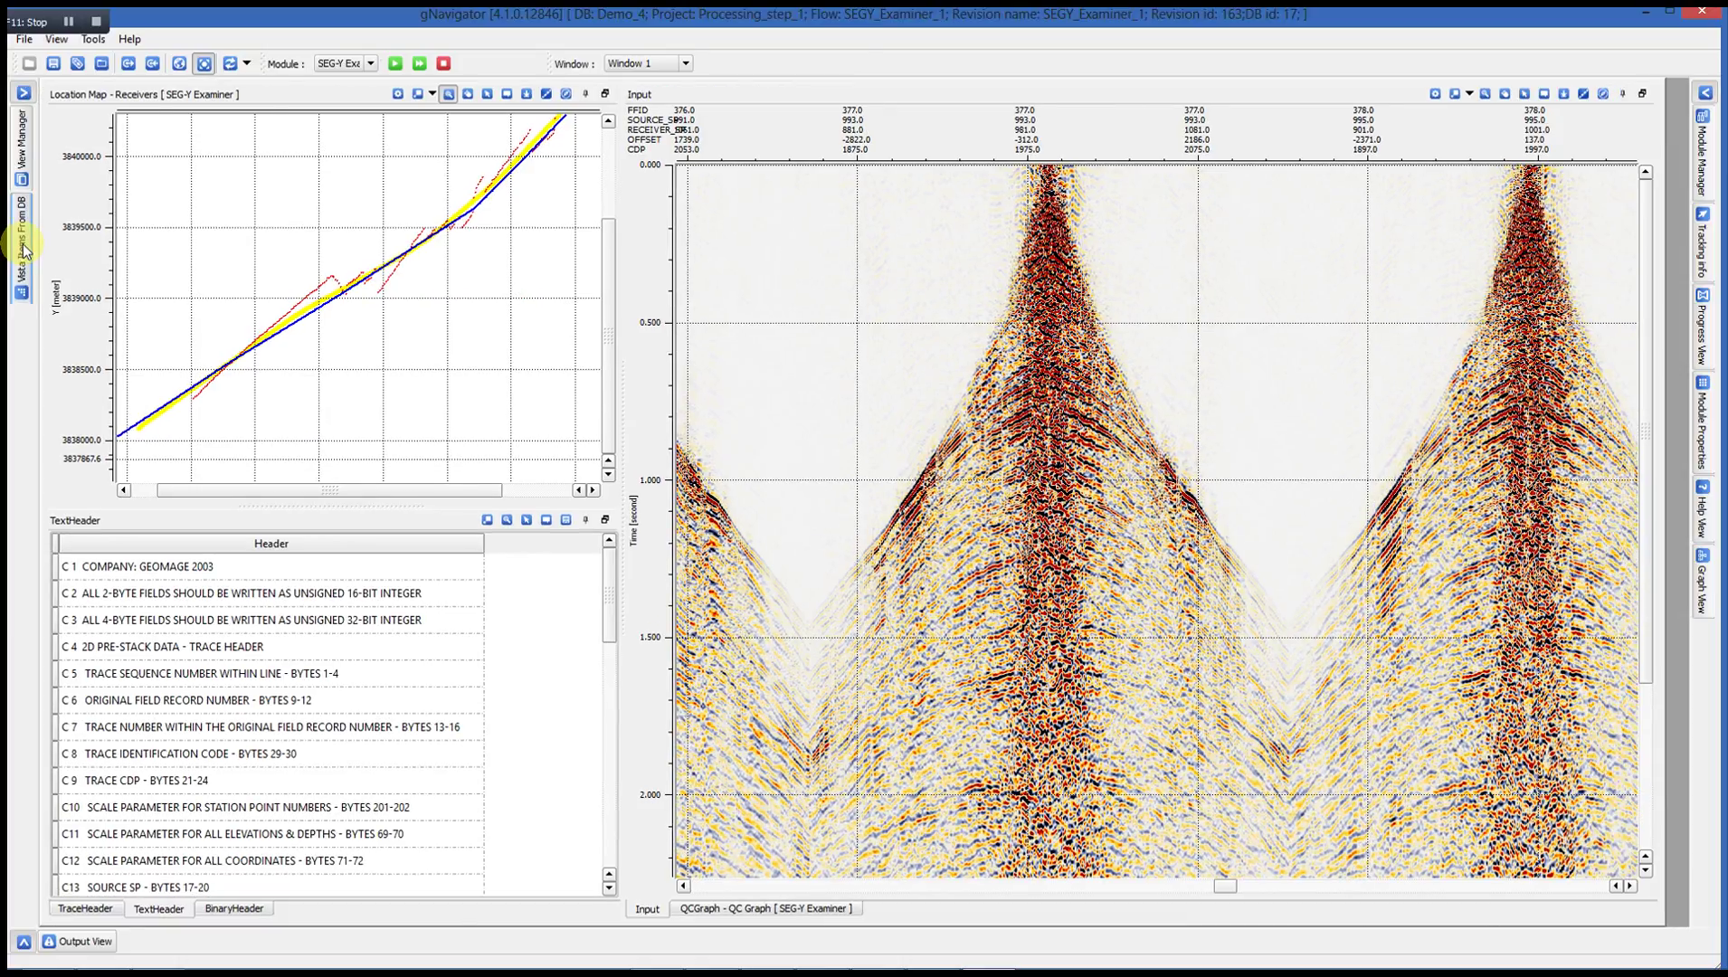